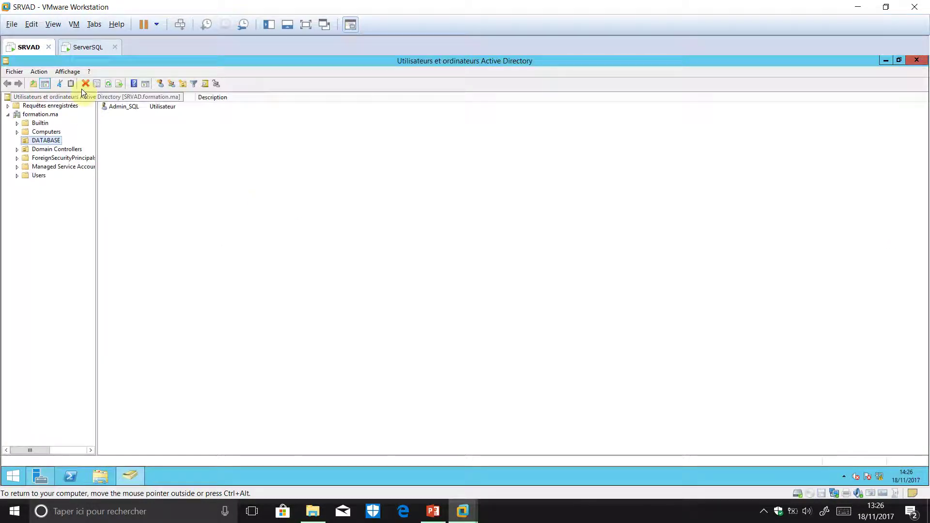
# - Select the Admin_SQL user in the DATABASE unit, then switch to the ServerSQL virtual machine
pyautogui.click(133, 108)
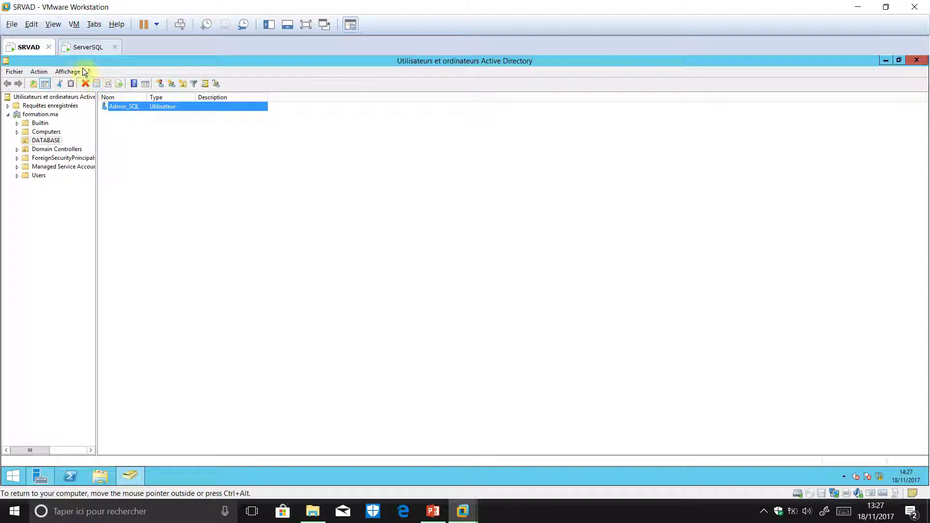
pyautogui.click(77, 45)
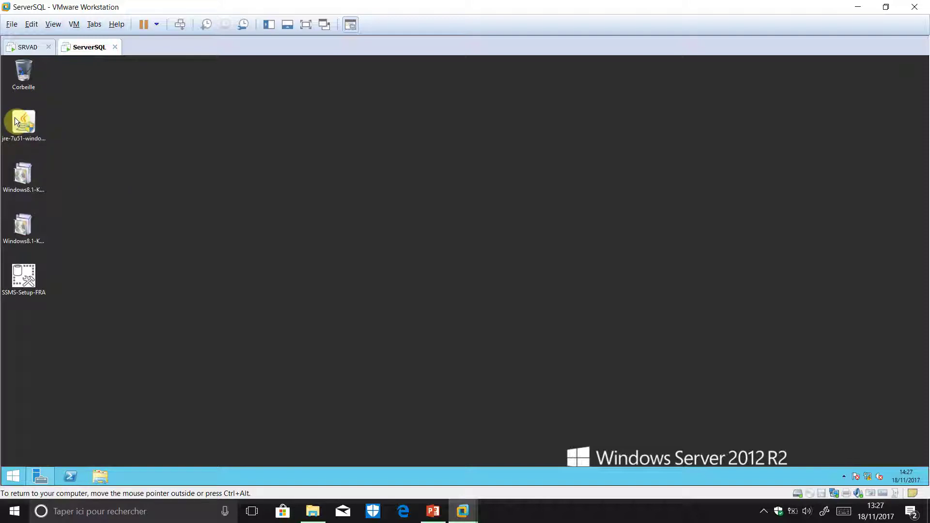
# - Install the jre-7u51 Java runtime, approve the elevation prompt, and close the finished installer
pyautogui.click(16, 111)
pyautogui.doubleClick(25, 104)
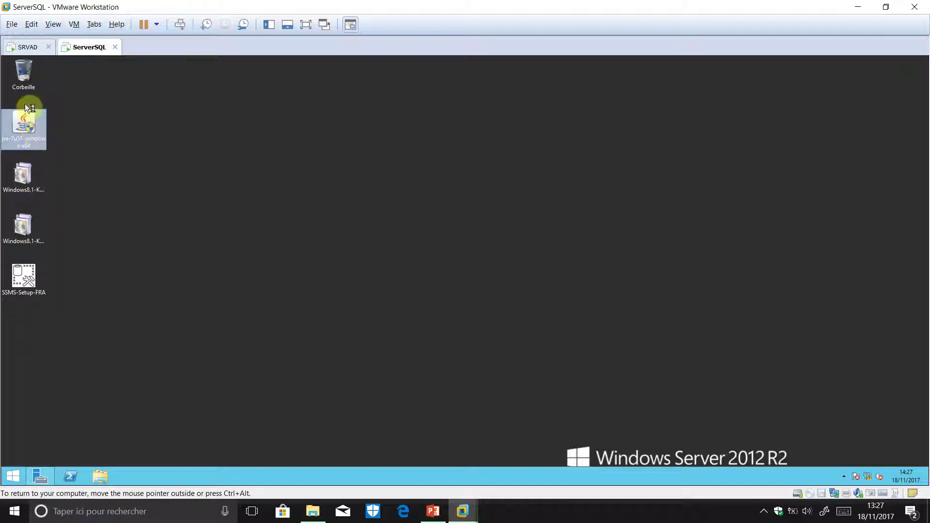
pyautogui.press('Left')
pyautogui.press('Return')
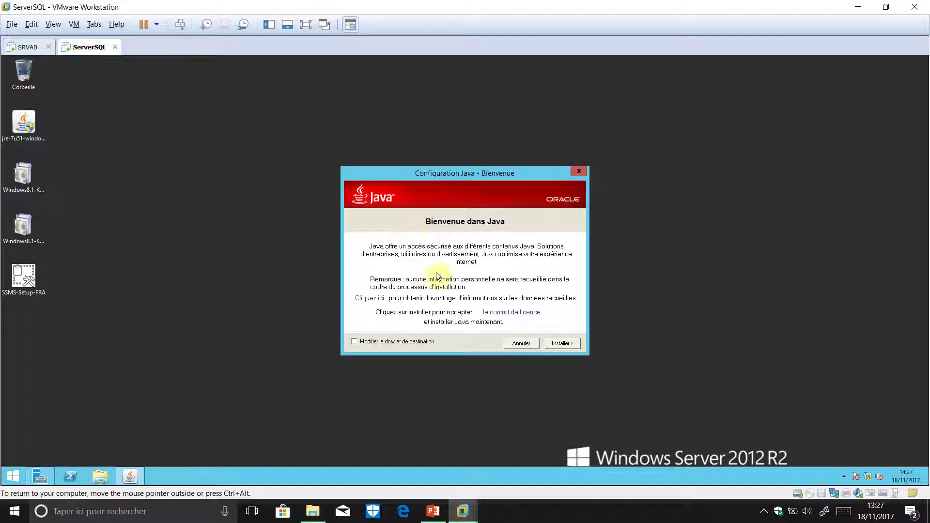
pyautogui.click(562, 345)
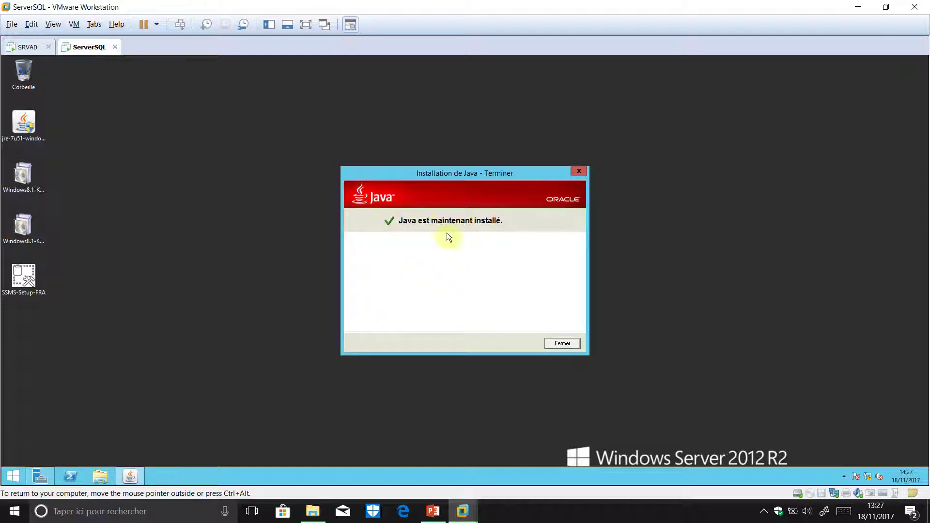
pyautogui.click(572, 344)
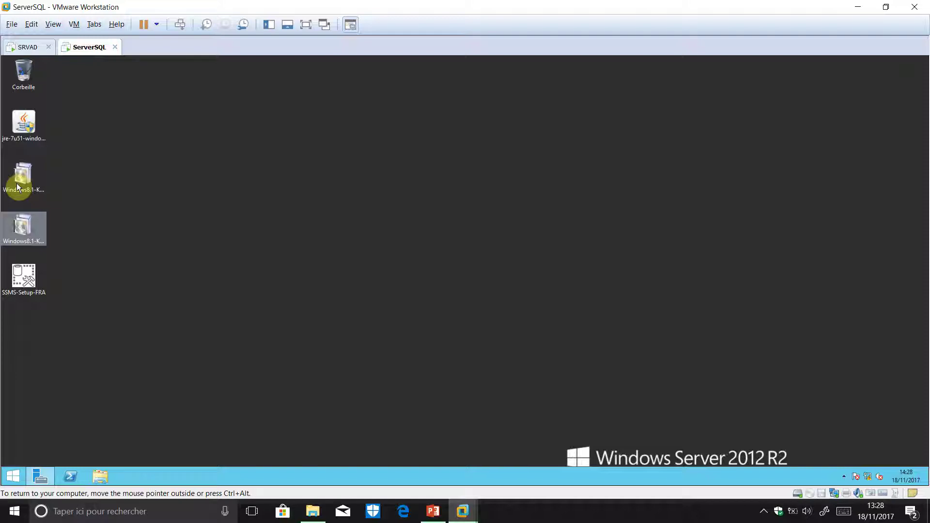
# - Try the first Windows8.1 update package and dismiss its update-not-applicable error
pyautogui.click(17, 184)
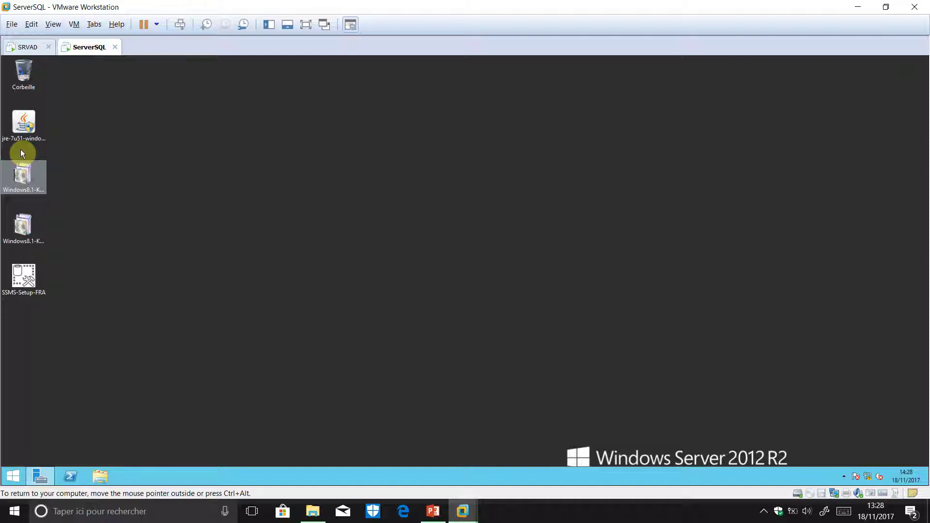
pyautogui.doubleClick(24, 183)
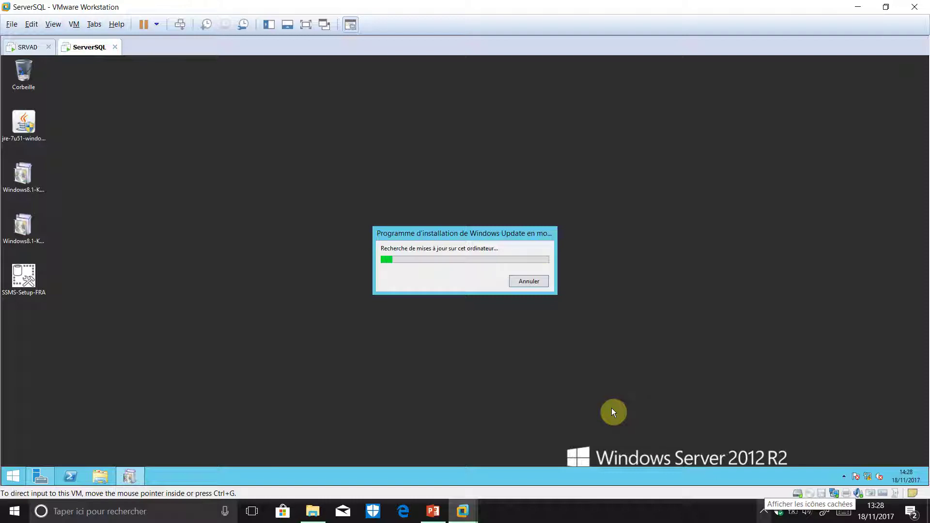
pyautogui.click(764, 512)
pyautogui.click(705, 519)
pyautogui.click(764, 512)
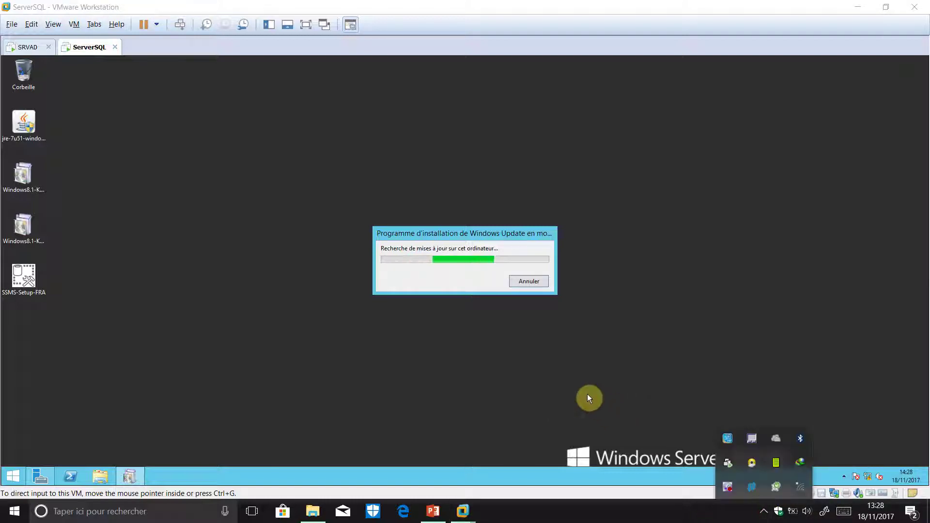
pyautogui.rightClick(731, 490)
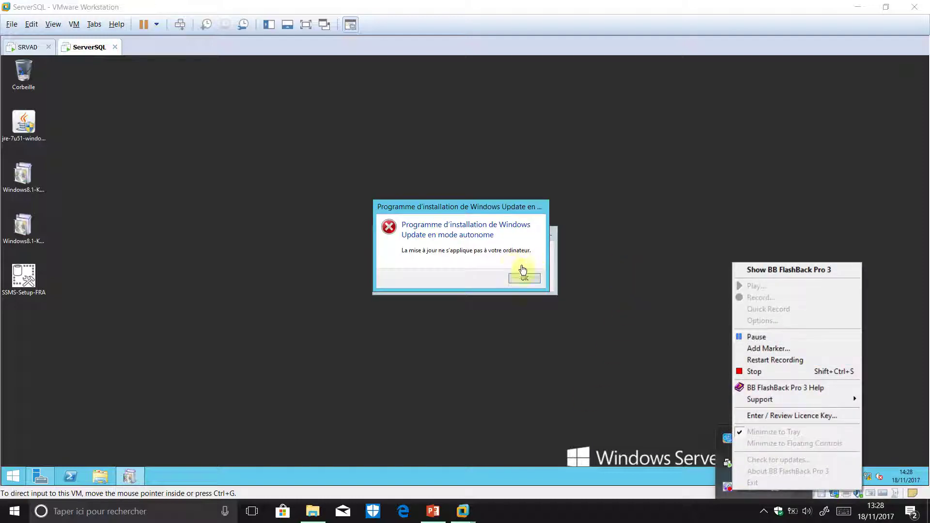
pyautogui.click(538, 279)
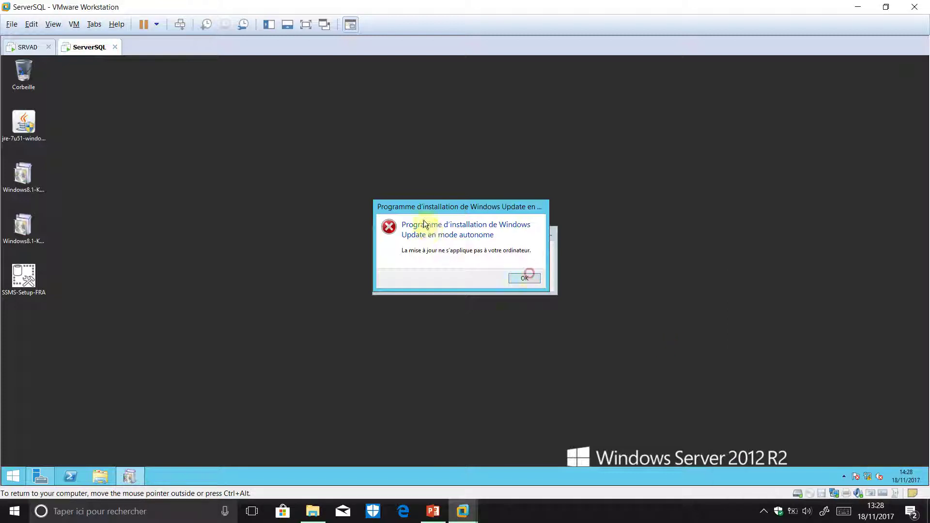
pyautogui.click(528, 276)
pyautogui.doubleClick(24, 172)
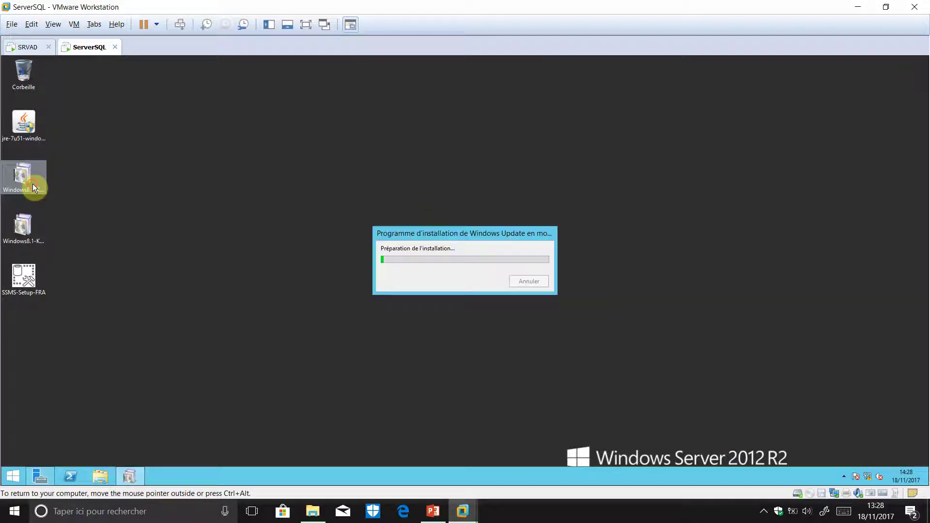
pyautogui.hotkey('ctrl', 'alt')
pyautogui.click(764, 511)
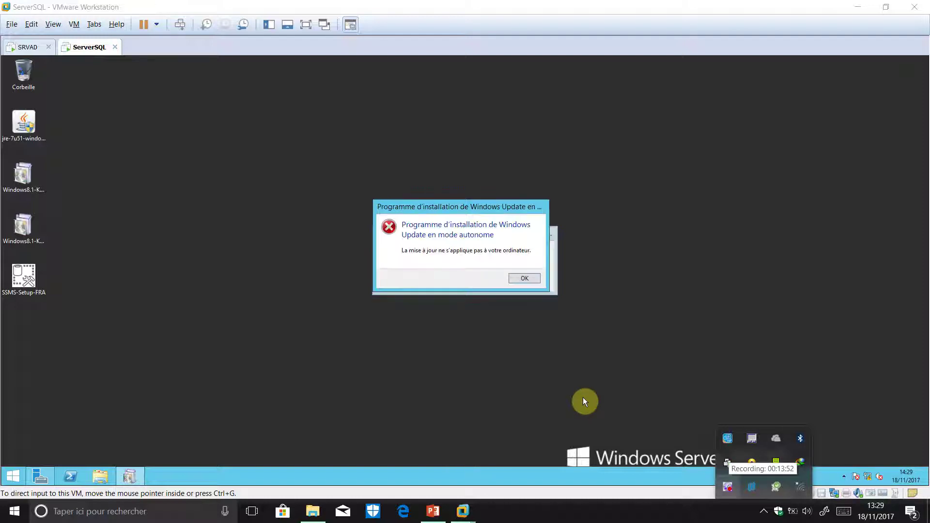
pyautogui.click(526, 278)
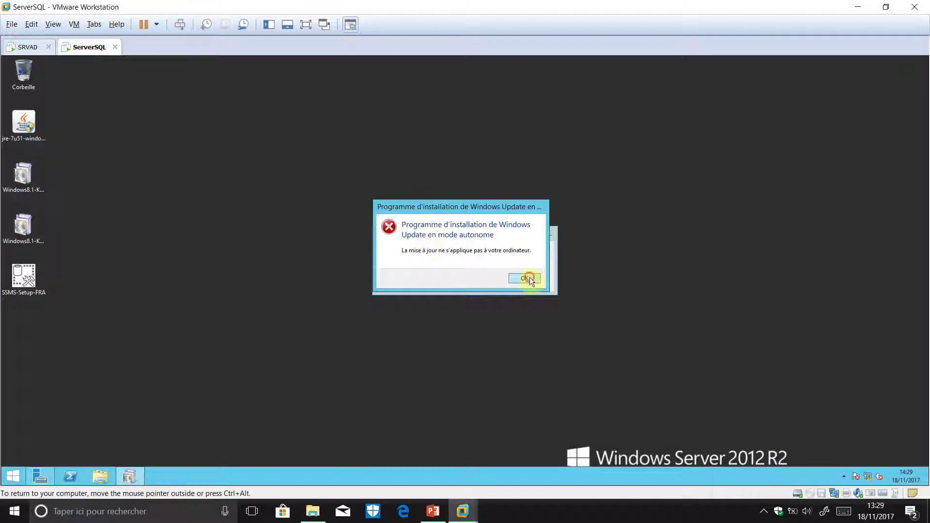
# - Install update KB2919442 from the second package and close the completed window
pyautogui.doubleClick(39, 230)
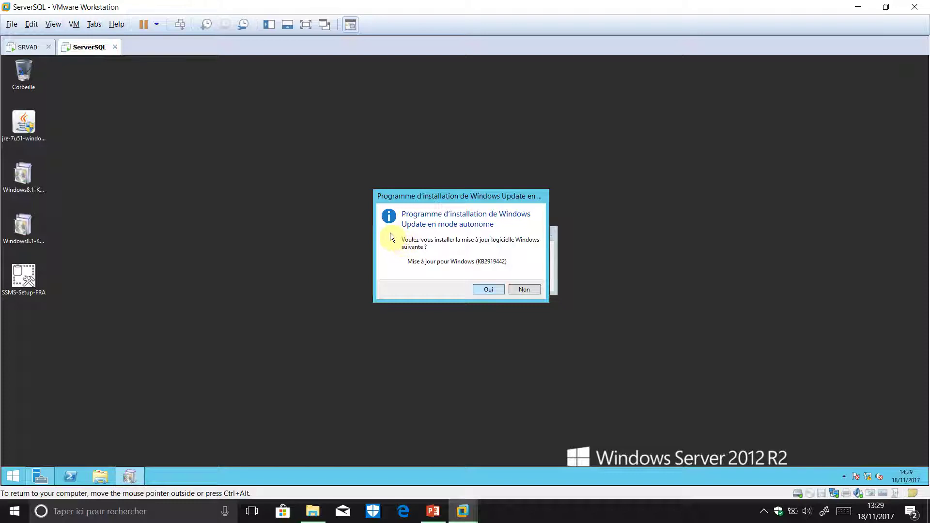
pyautogui.click(488, 290)
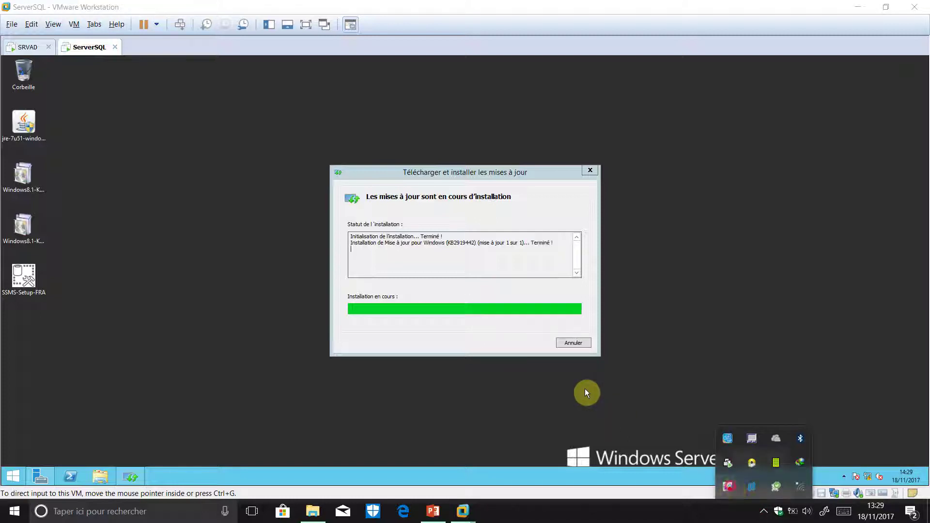
pyautogui.rightClick(731, 486)
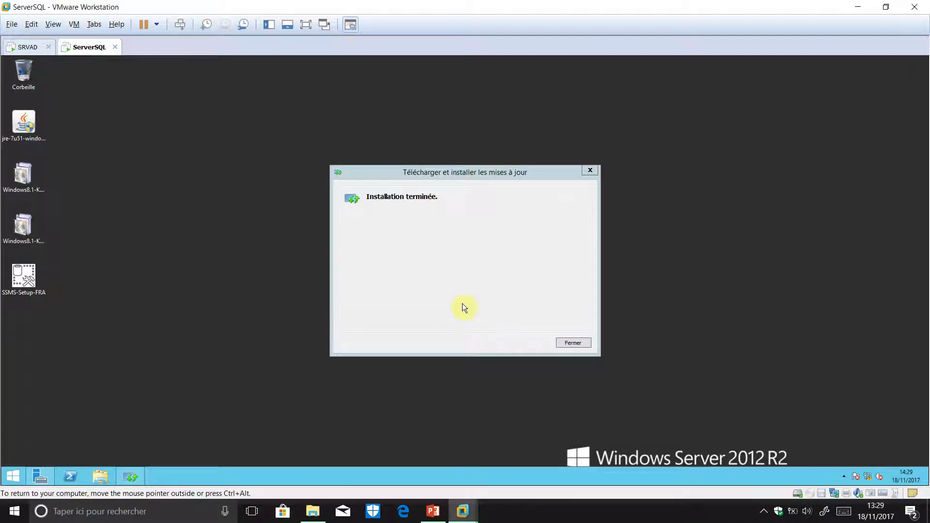
pyautogui.press('Return')
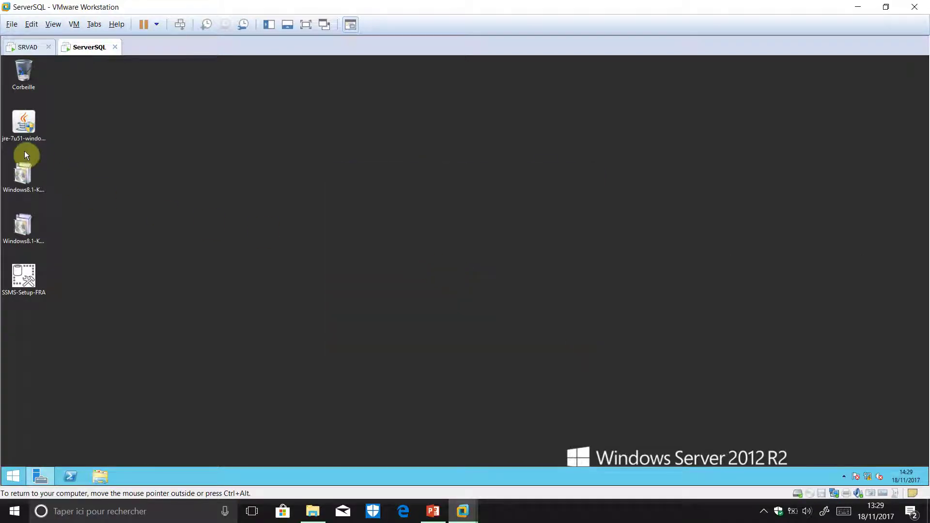
# - Install the Windows8.1-KB2919355-x64 update package until the 'Installation terminée' restart notice appears
pyautogui.doubleClick(29, 183)
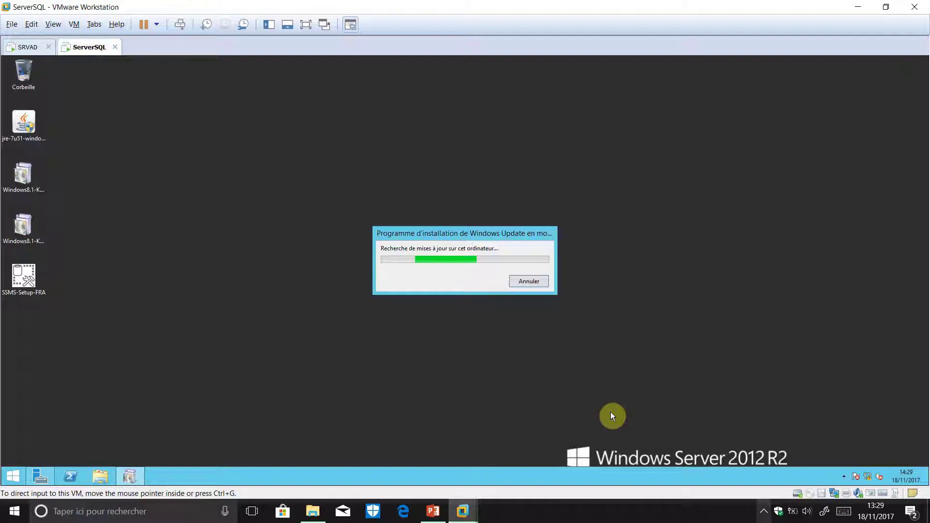
pyautogui.click(764, 511)
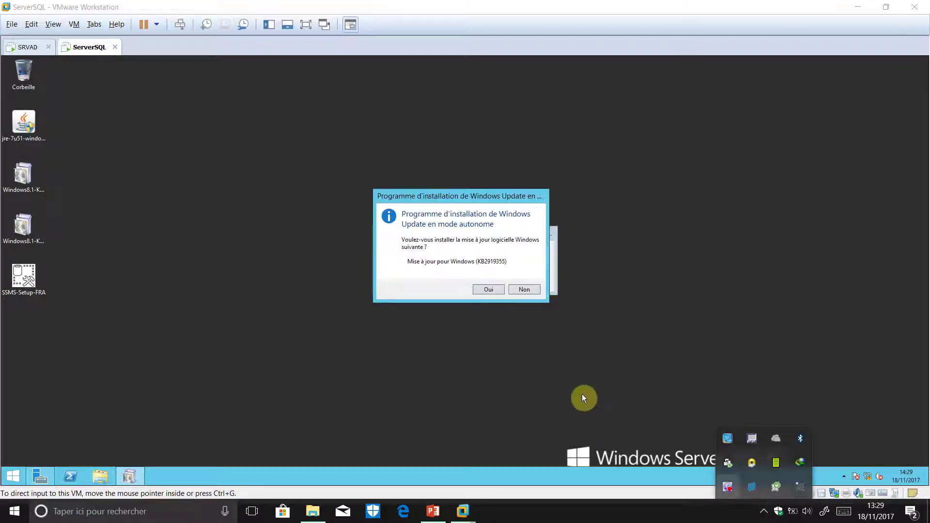
pyautogui.click(510, 321)
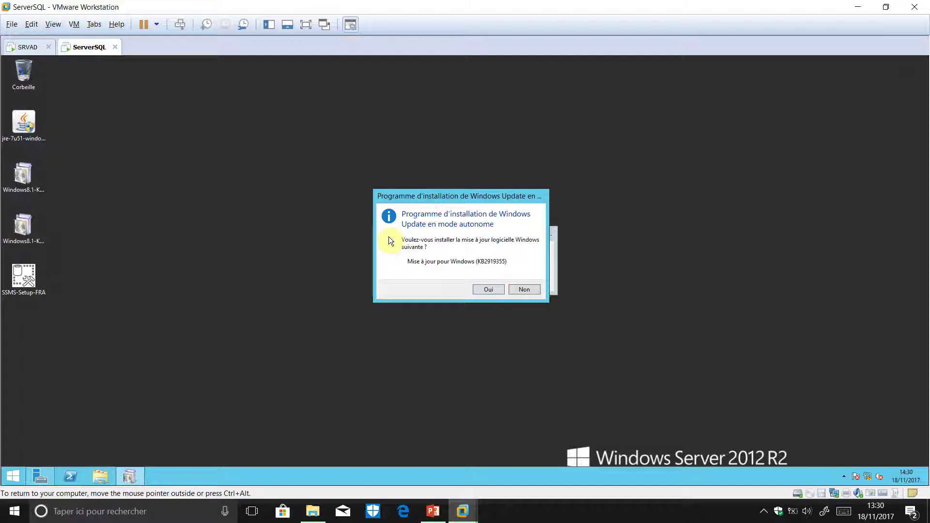
pyautogui.click(487, 290)
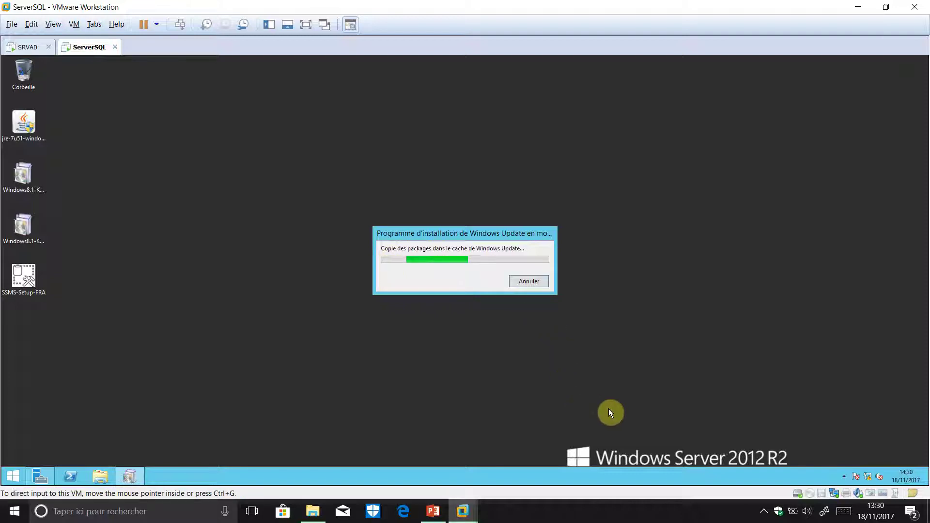
pyautogui.click(763, 512)
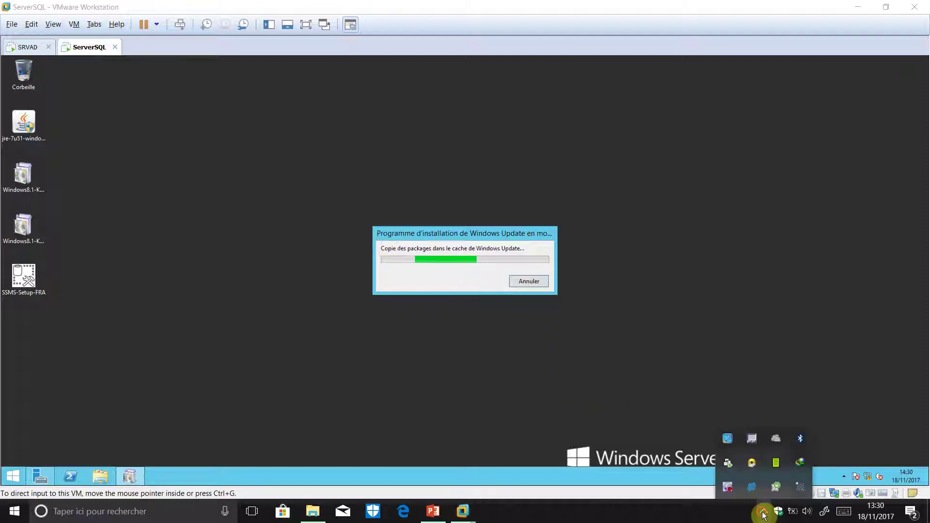
pyautogui.rightClick(732, 491)
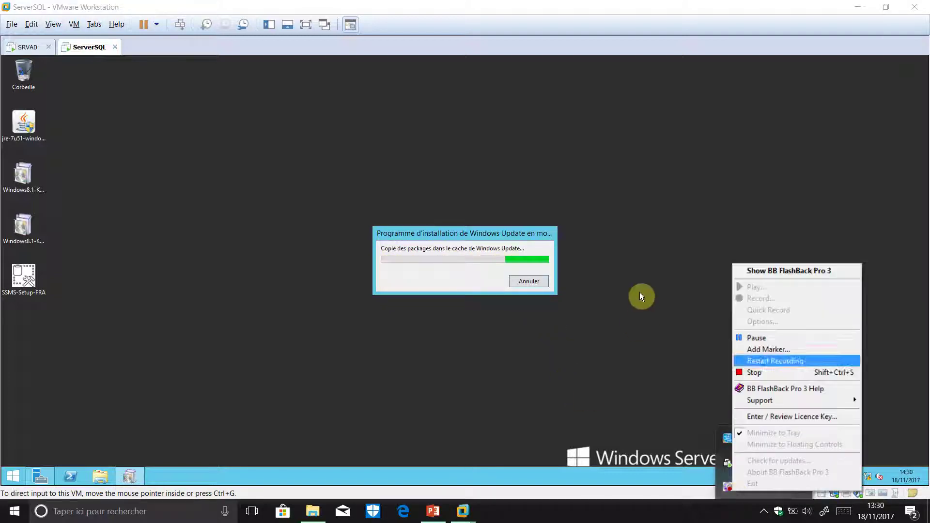
pyautogui.click(757, 337)
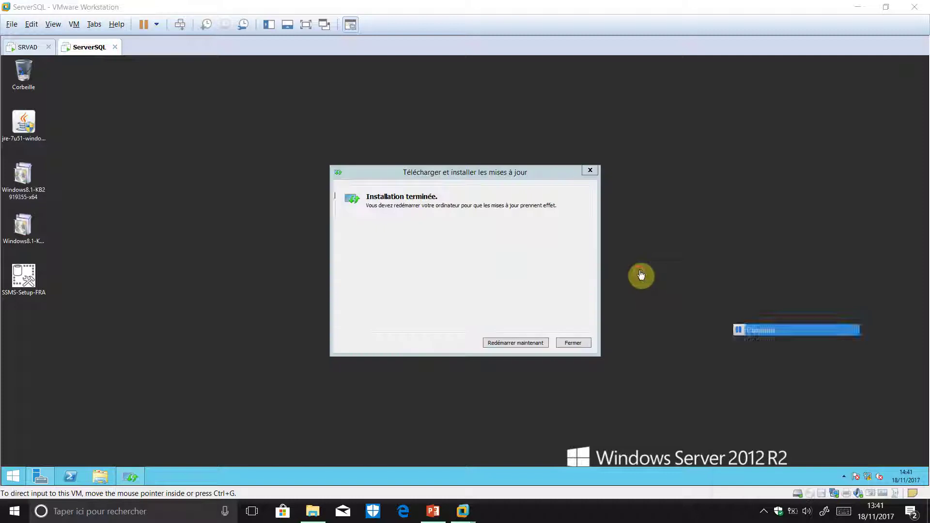
pyautogui.click(527, 240)
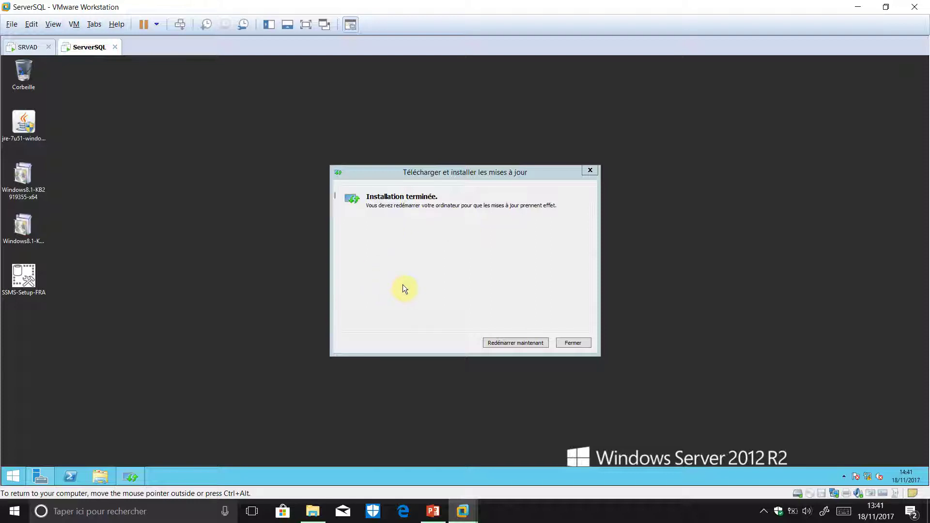
# - Choose 'Redémarrer maintenant' so ServerSQL applies the updates and reboots to the lock screen
pyautogui.click(514, 343)
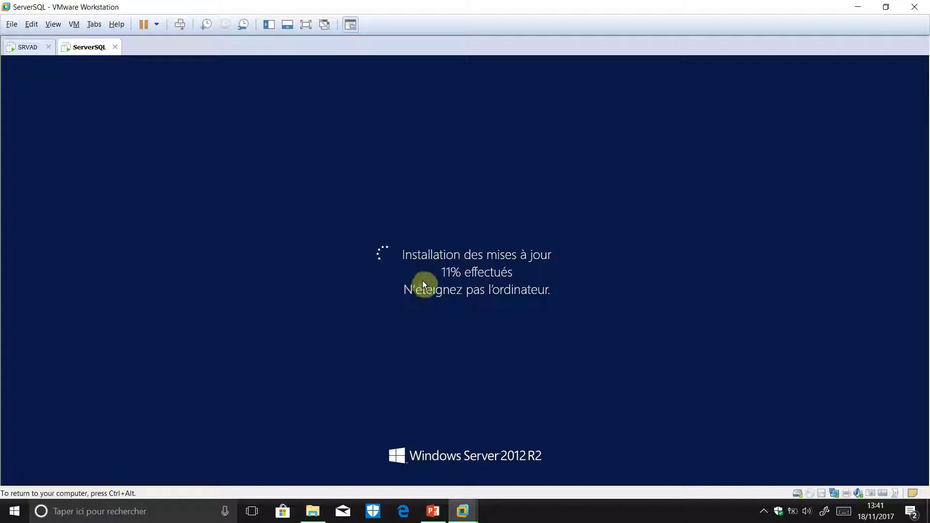
pyautogui.hotkey('ctrl', 'alt')
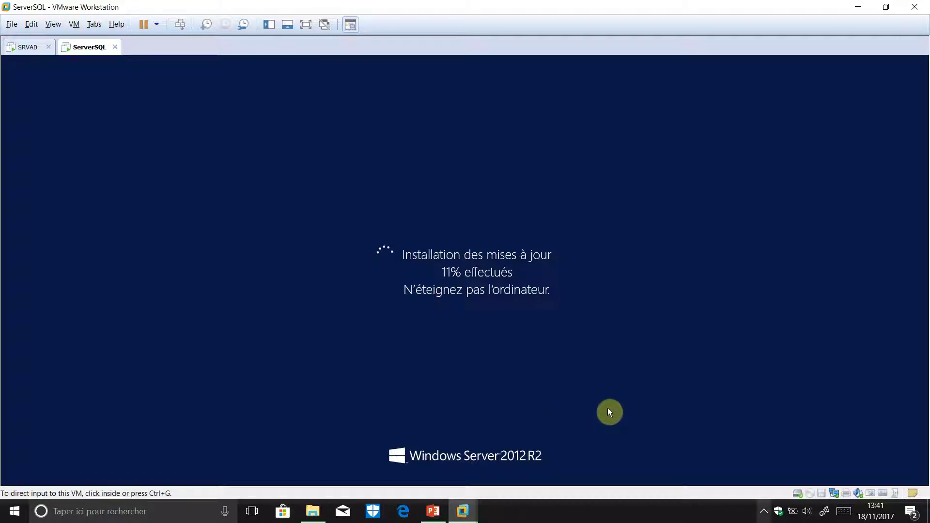
pyautogui.click(764, 511)
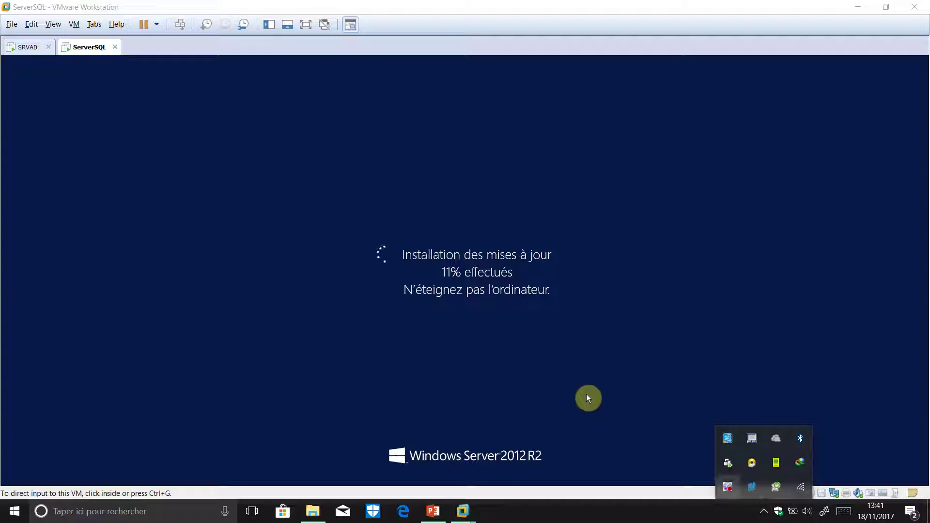
pyautogui.rightClick(728, 490)
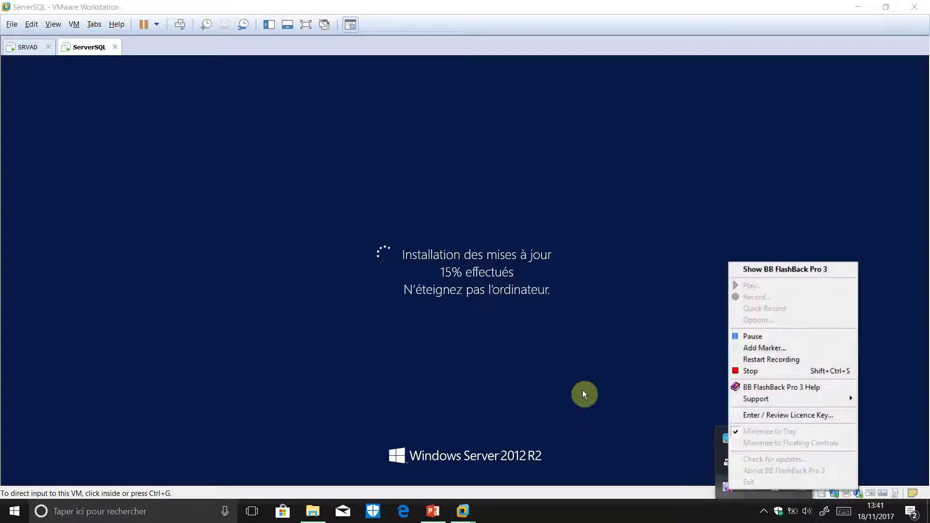
pyautogui.click(790, 335)
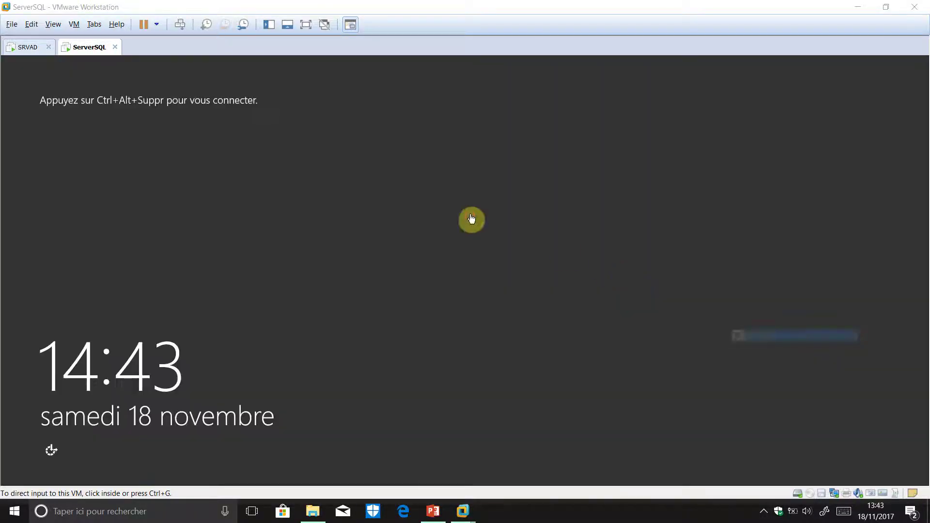
pyautogui.click(472, 219)
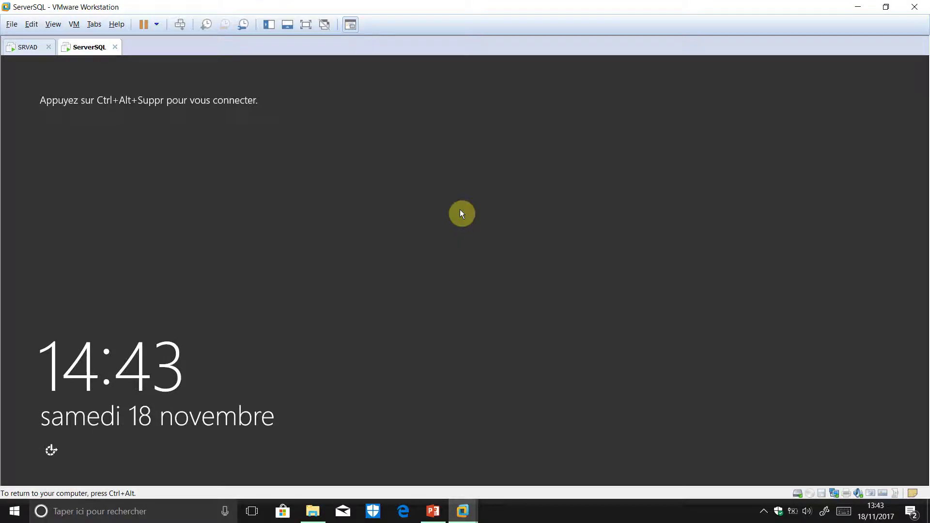
# - Send Ctrl+Alt+Insert and log on as FORMATION\admin_sql with the account password
pyautogui.press('ctrl+alt+Insert')
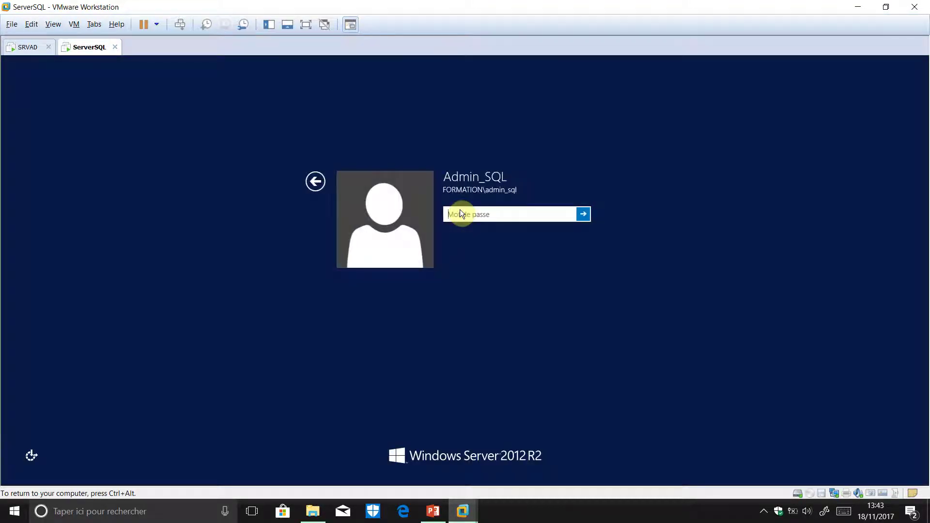
pyautogui.write('•••••••')
pyautogui.hotkey('ctrl', 'alt')
pyautogui.click(763, 514)
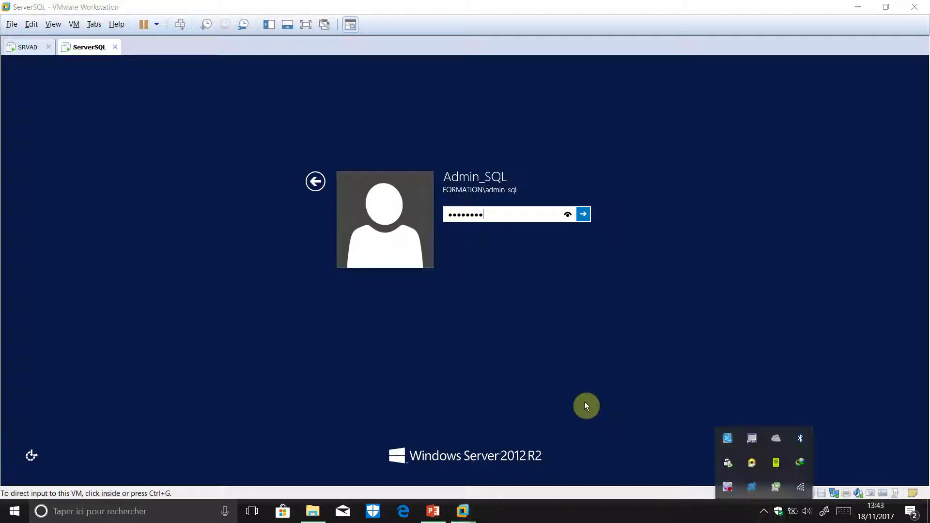
pyautogui.rightClick(728, 487)
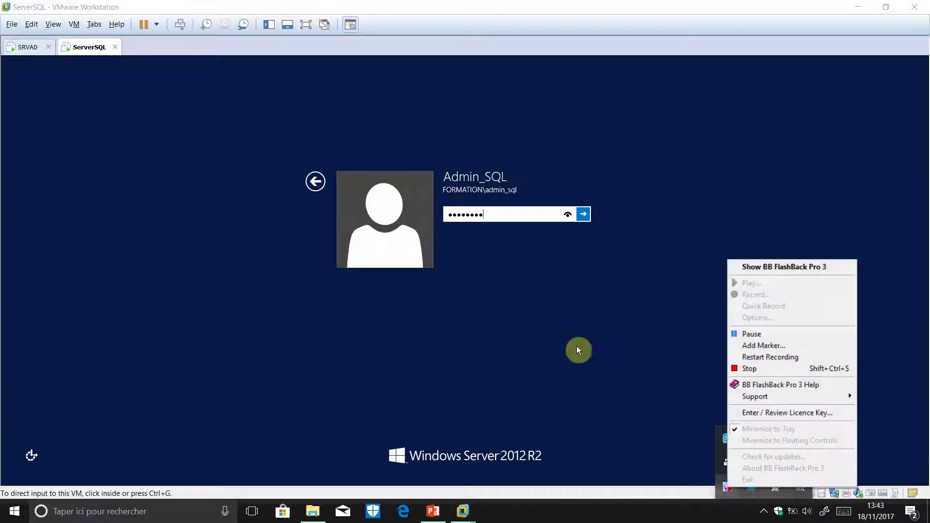
pyautogui.click(742, 332)
pyautogui.click(742, 333)
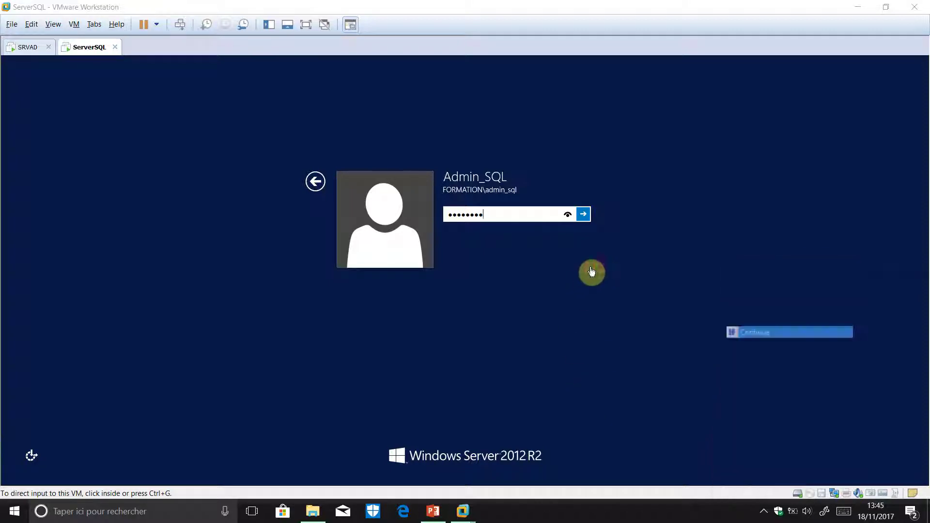
pyautogui.click(464, 232)
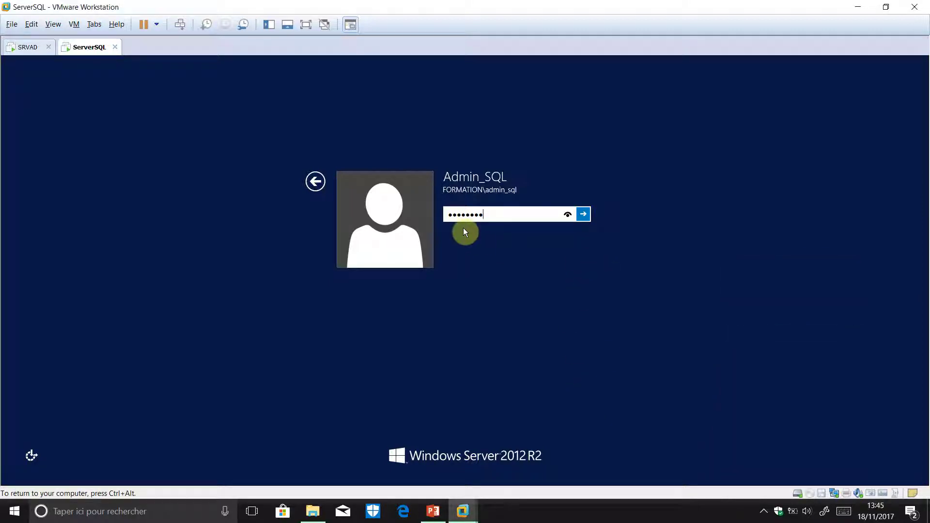
pyautogui.press('Return')
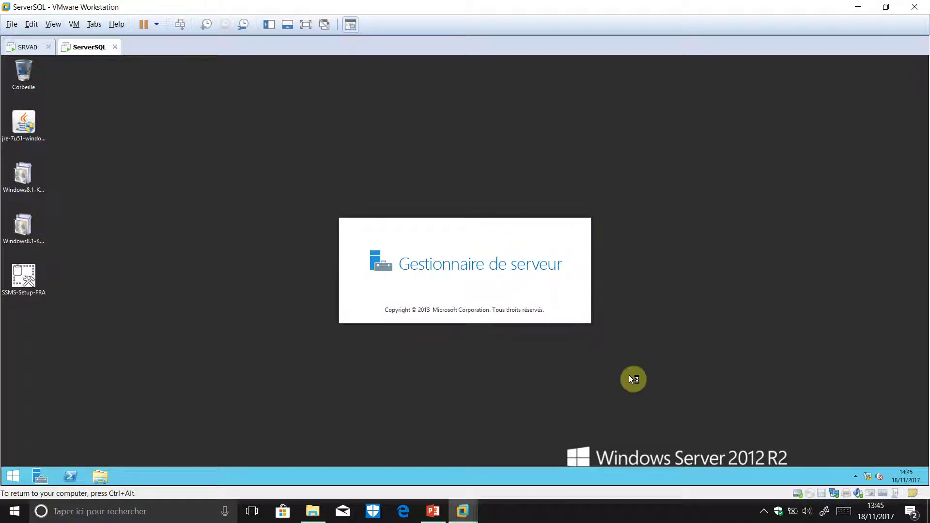
# - Set the VM's CD/DVD drive to fr_sql_server_2016_enterprise_x64_dvd_8702835.iso, tick Connected, then maximize Server Manager
pyautogui.hotkey('ctrl', 'alt')
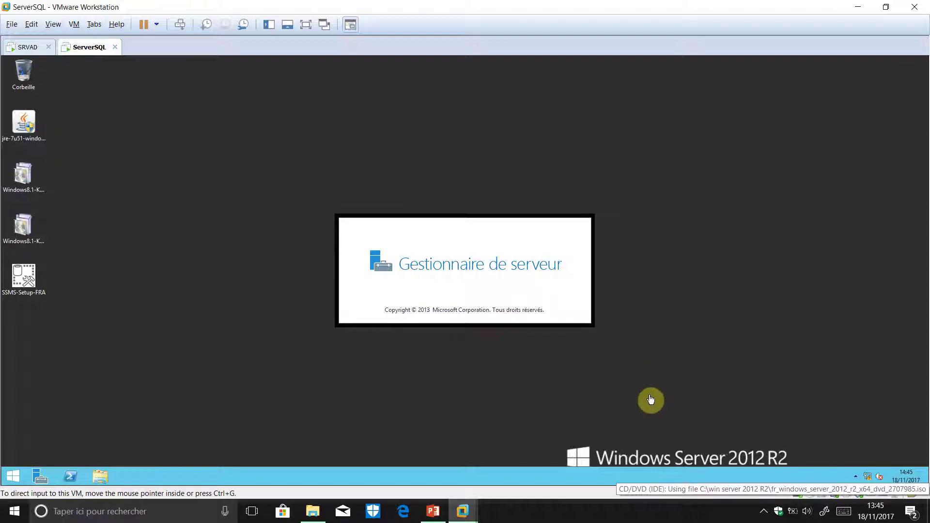
pyautogui.click(812, 495)
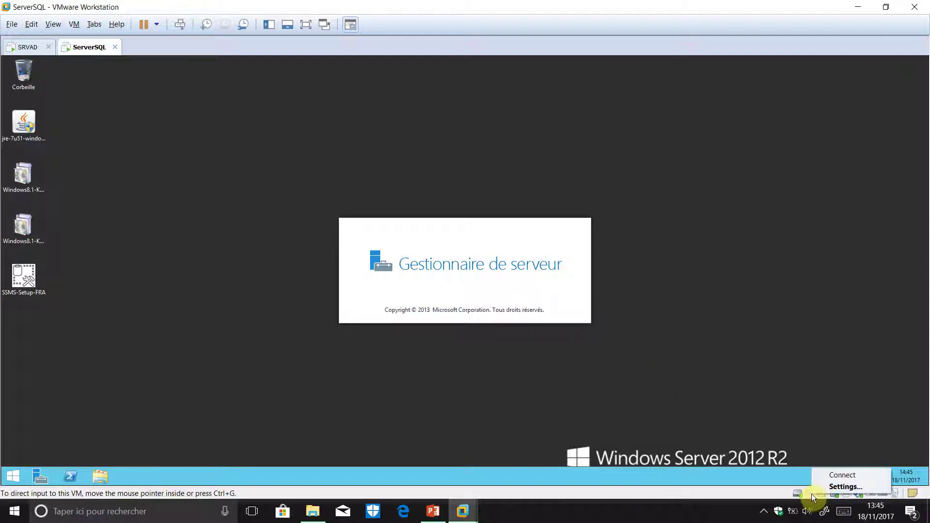
pyautogui.click(671, 393)
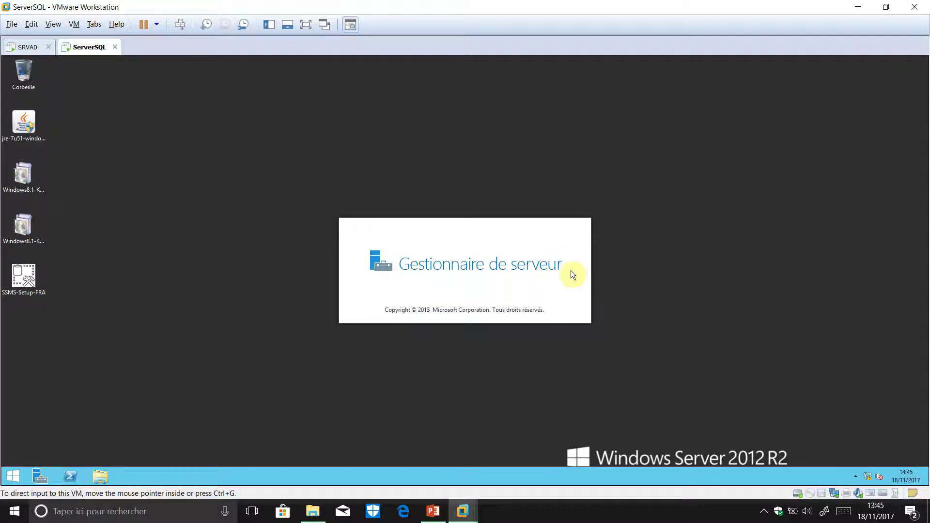
pyautogui.click(620, 205)
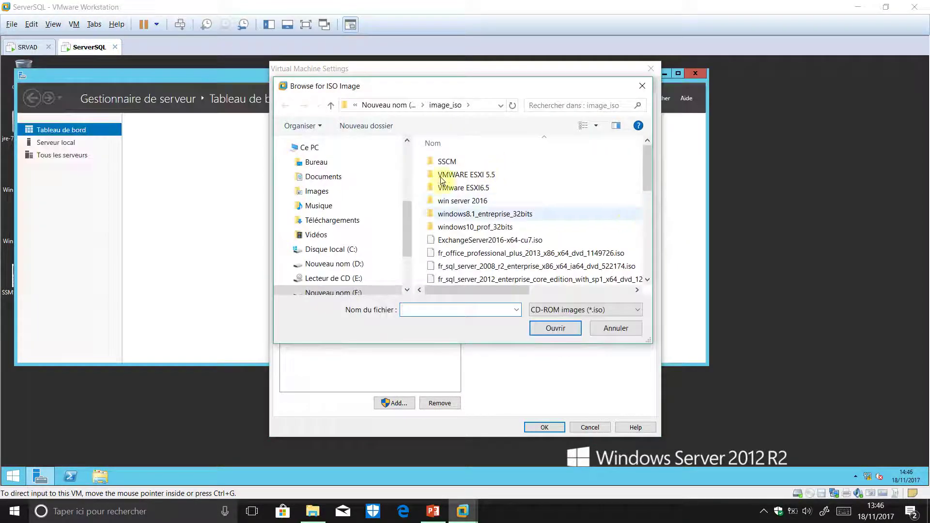
pyautogui.scroll(-3, 523, 136)
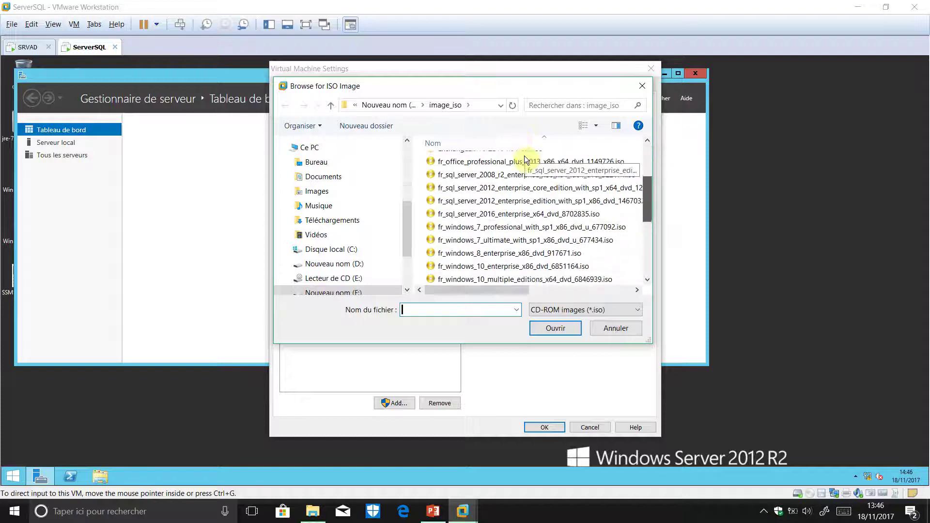
pyautogui.scroll(-1, 521, 164)
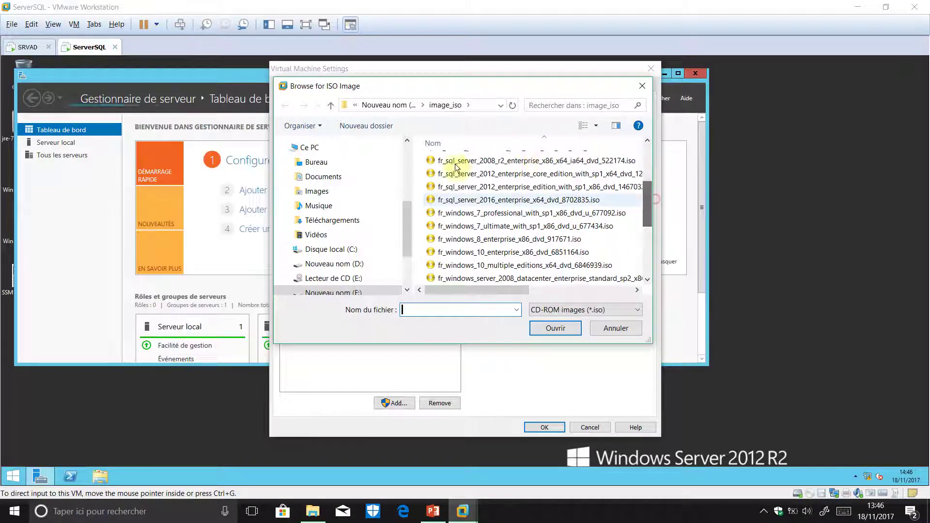
pyautogui.click(506, 200)
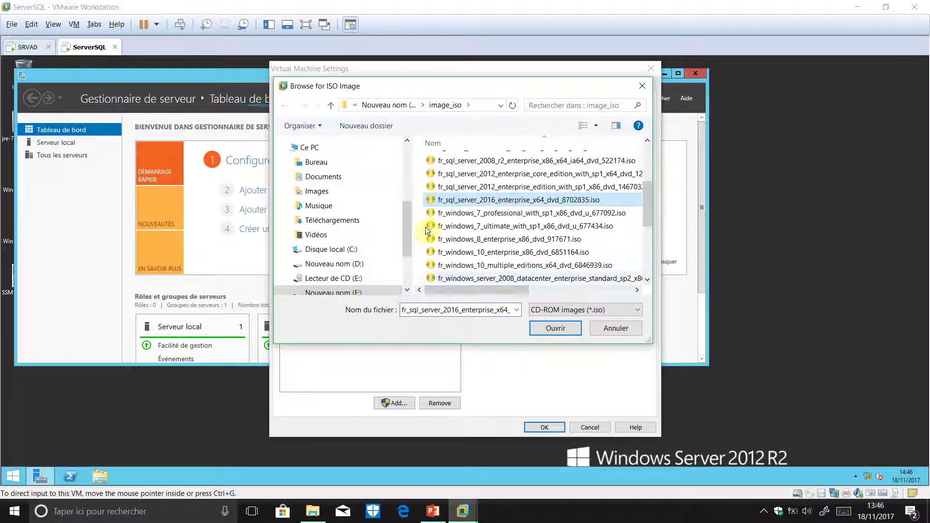
pyautogui.click(572, 330)
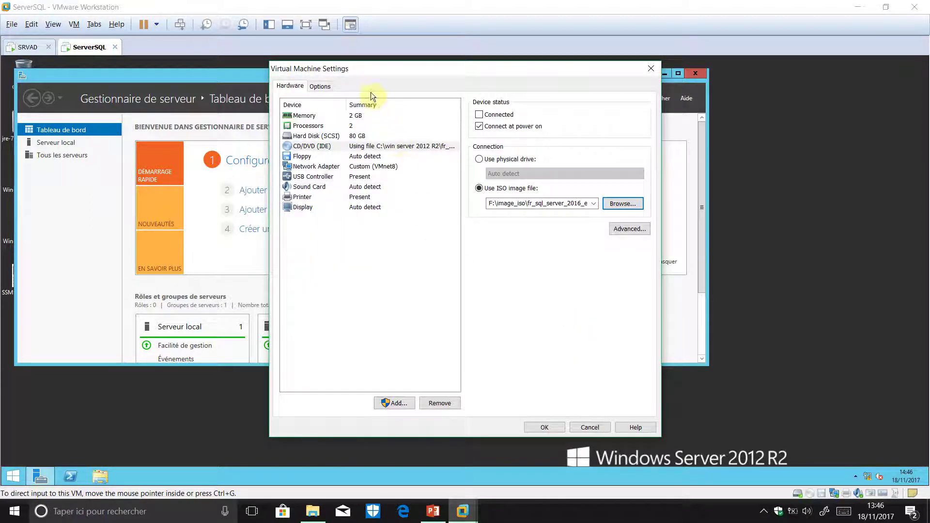
pyautogui.click(479, 115)
pyautogui.press('Return')
pyautogui.doubleClick(546, 61)
pyautogui.doubleClick(547, 72)
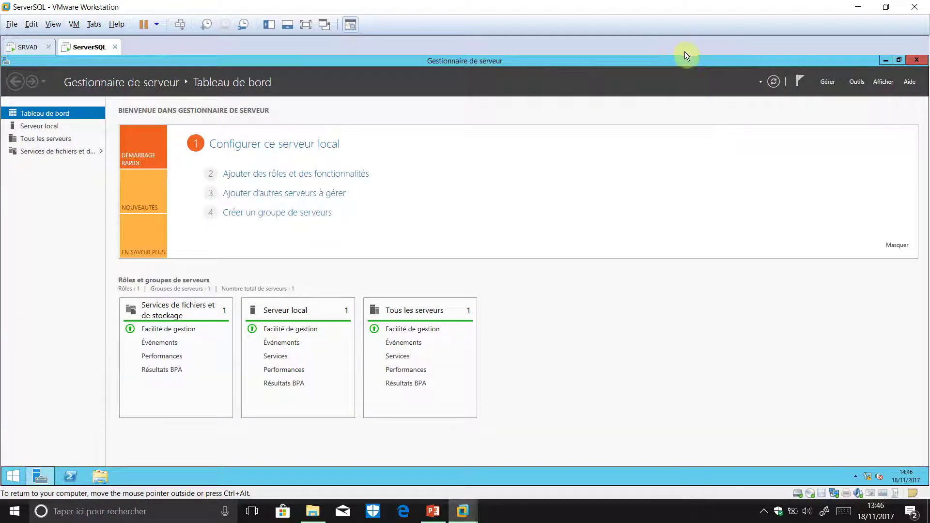
# - Minimize Server Manager, run SETUP.EXE from the SQL DVD autoplay prompt, and approve UAC
pyautogui.click(886, 61)
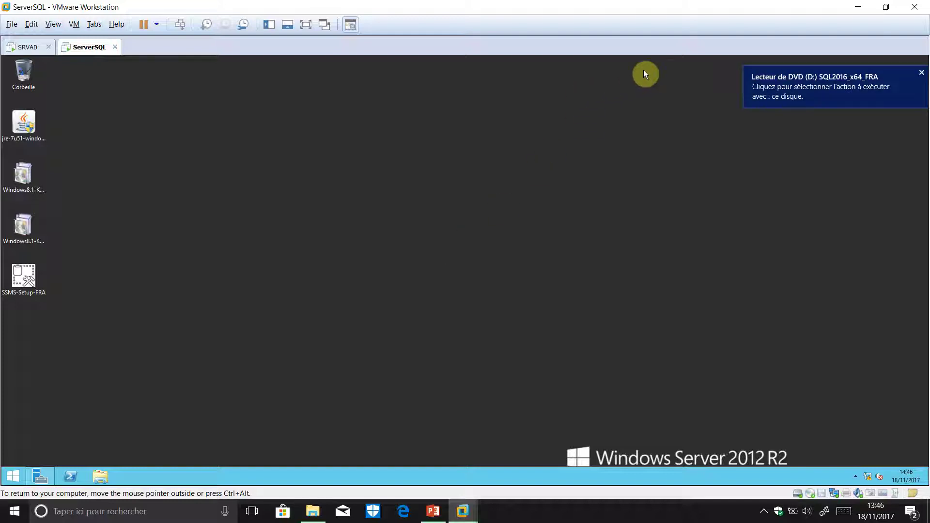
pyautogui.click(805, 89)
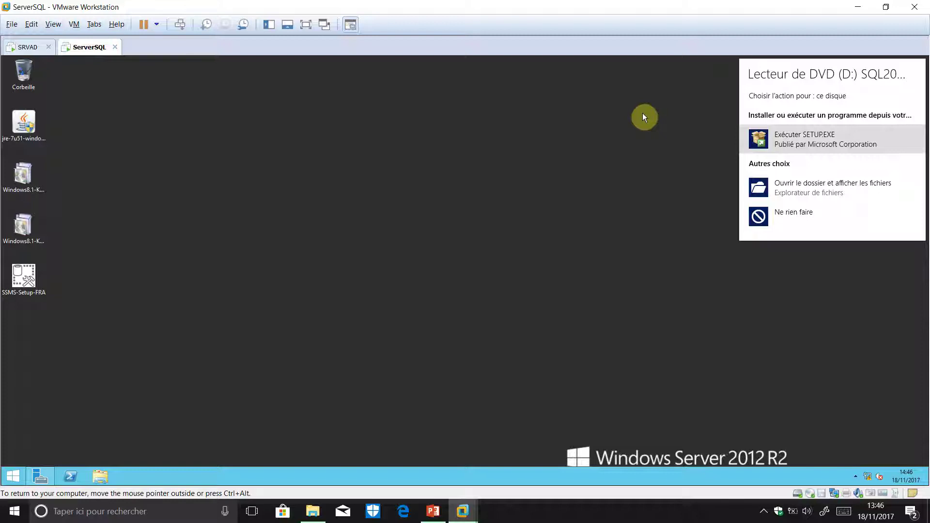
pyautogui.click(803, 142)
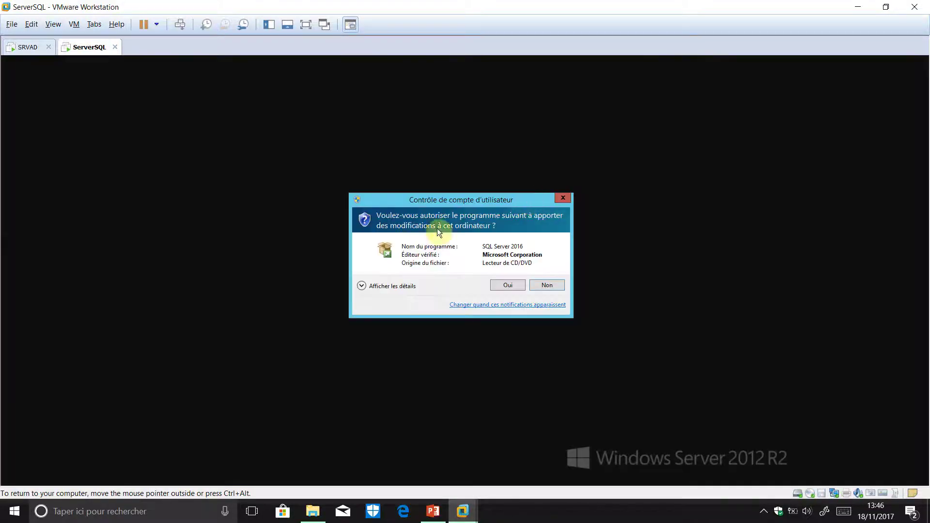
pyautogui.click(510, 286)
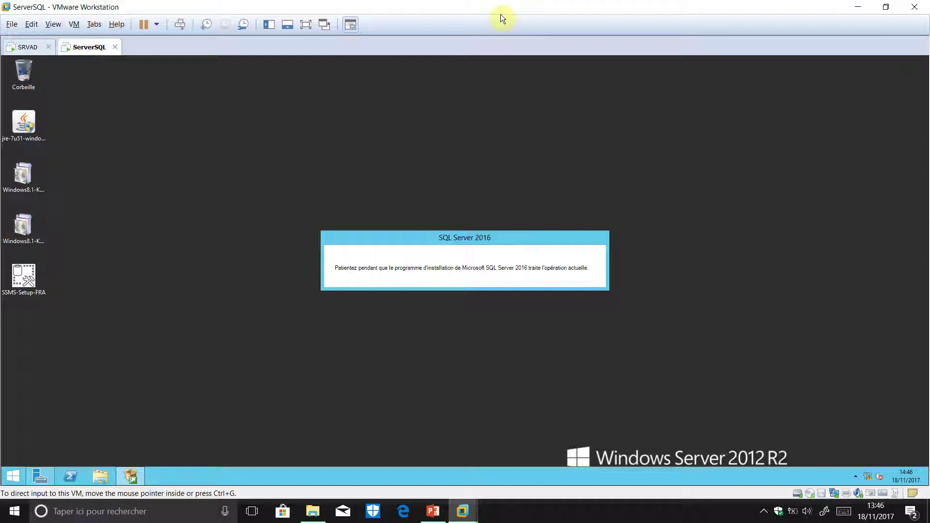
# - In SQL Server Installation Center, choose Installation, then 'Nouvelle installation autonome SQL Server ou ajout de fonctionnalités'
pyautogui.moveTo(100, 415)
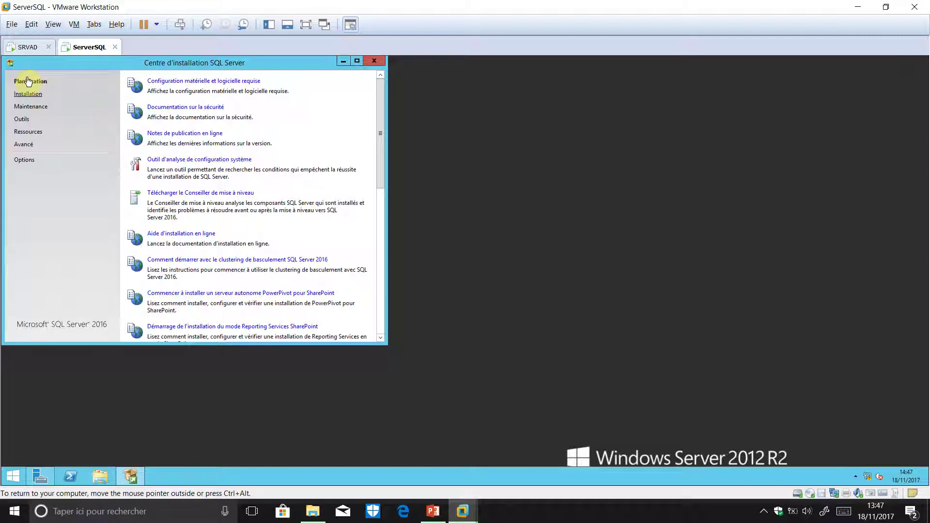
pyautogui.click(29, 94)
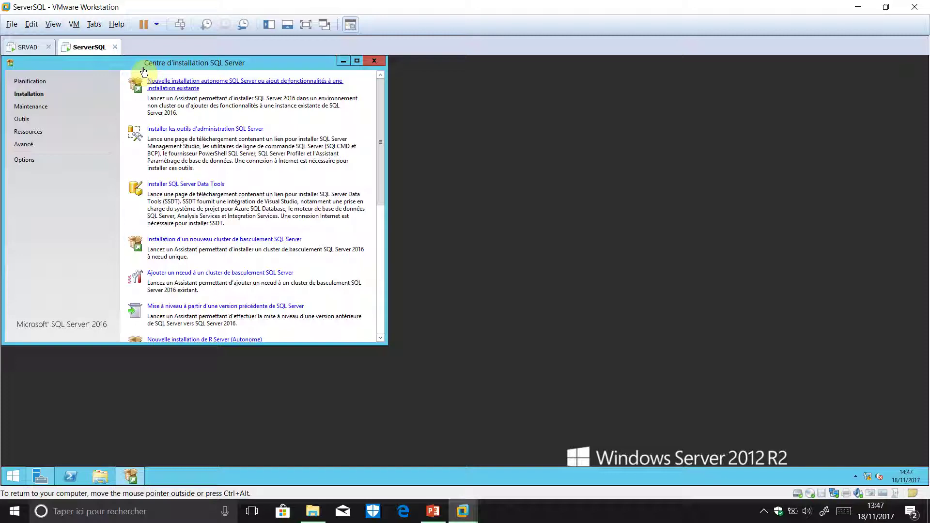
pyautogui.click(179, 85)
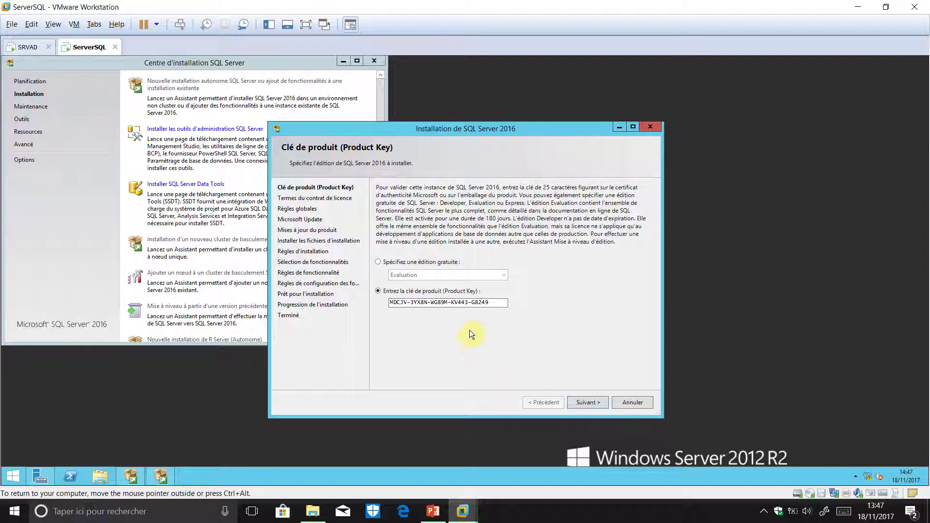
# - Keep the product key, accept the licence terms, leave Microsoft Update unchecked, and continue past the update error
pyautogui.click(592, 402)
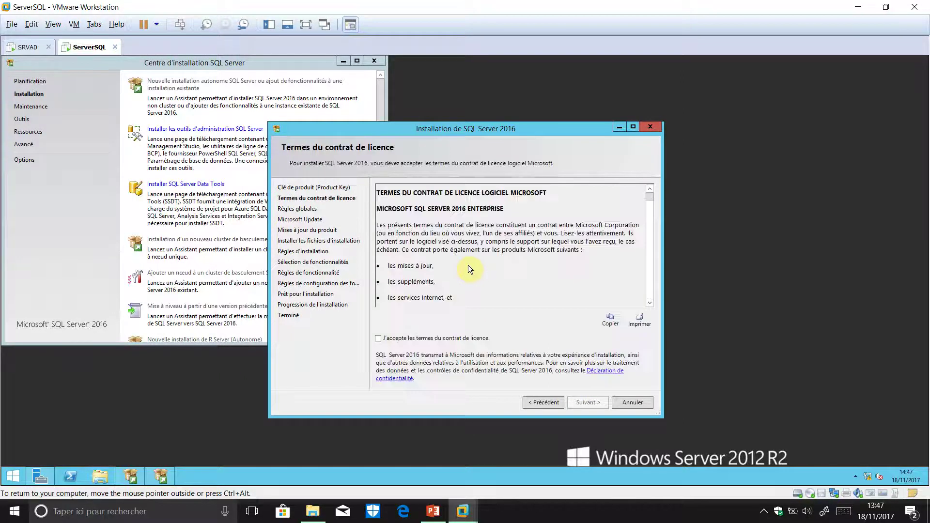
pyautogui.click(438, 338)
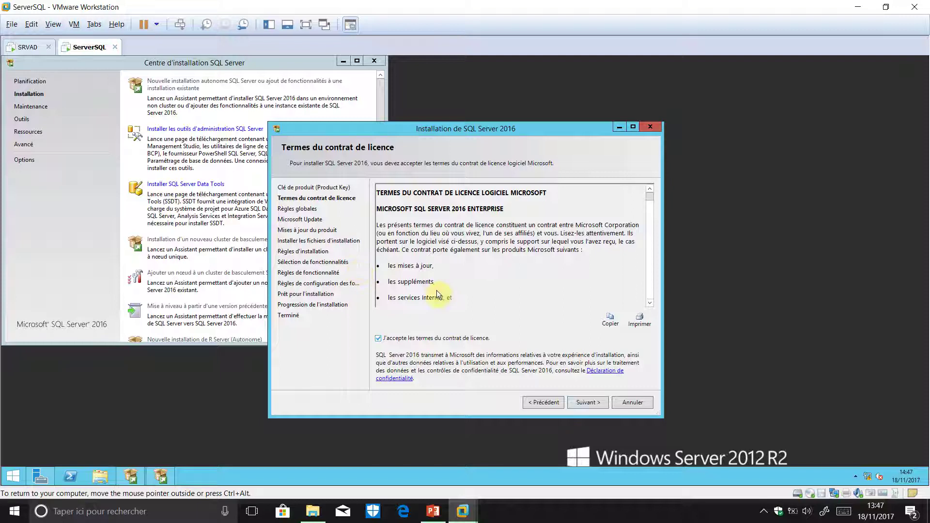
pyautogui.click(594, 402)
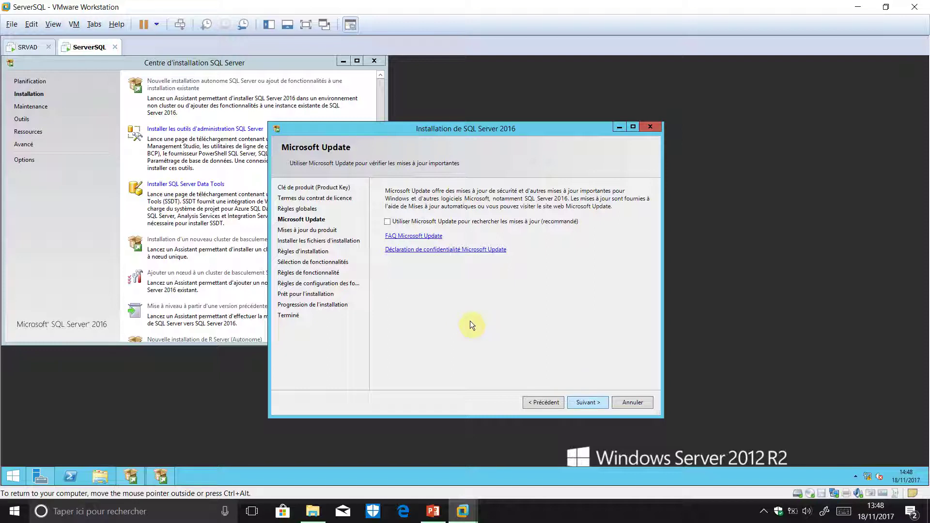
pyautogui.click(588, 402)
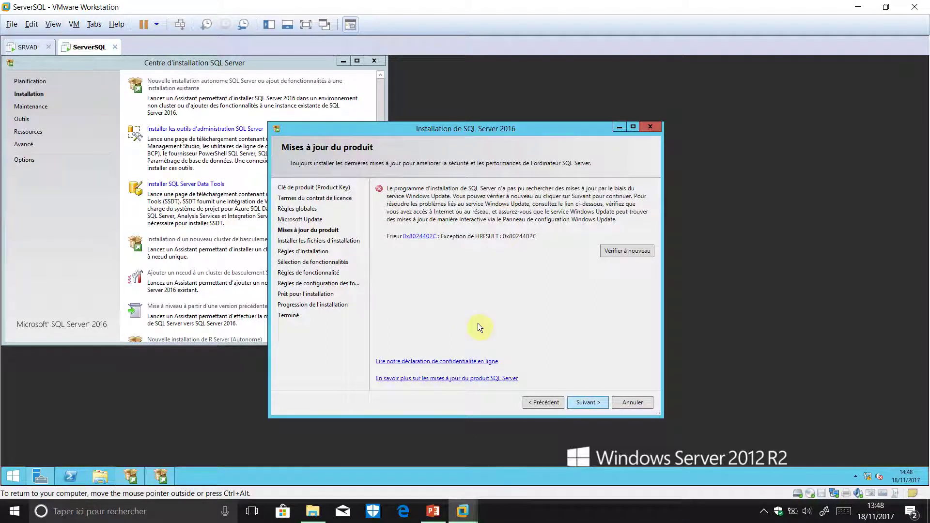
pyautogui.click(595, 404)
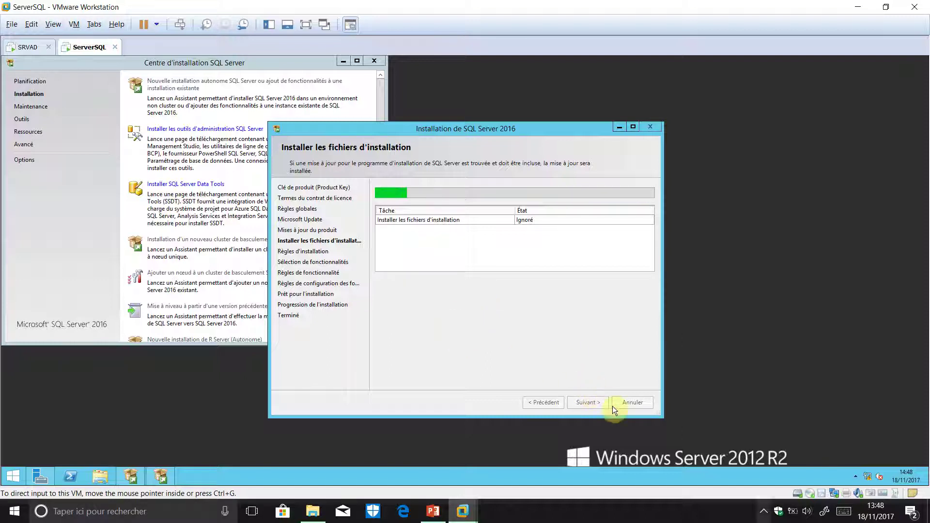
# - Pause the screen recording, then continue past the installation rules (2 warnings) to Feature Selection
pyautogui.click(764, 511)
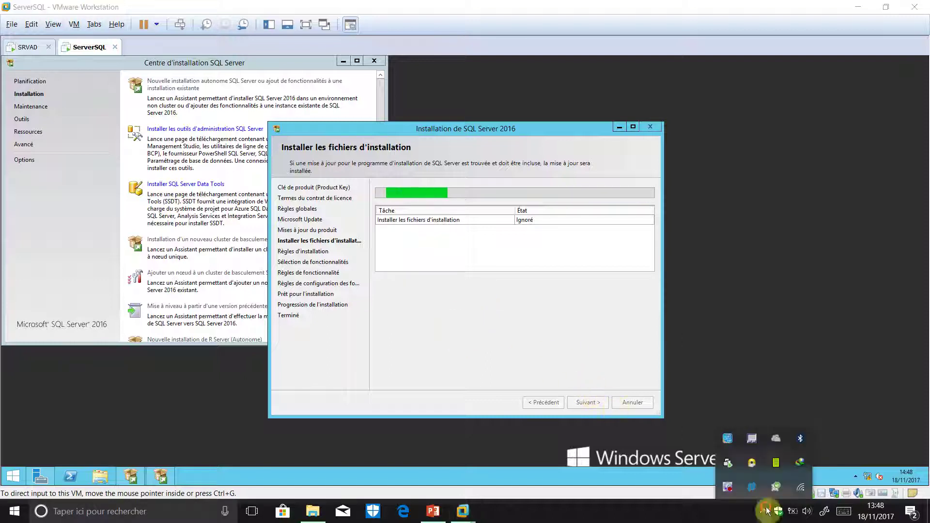
pyautogui.rightClick(732, 489)
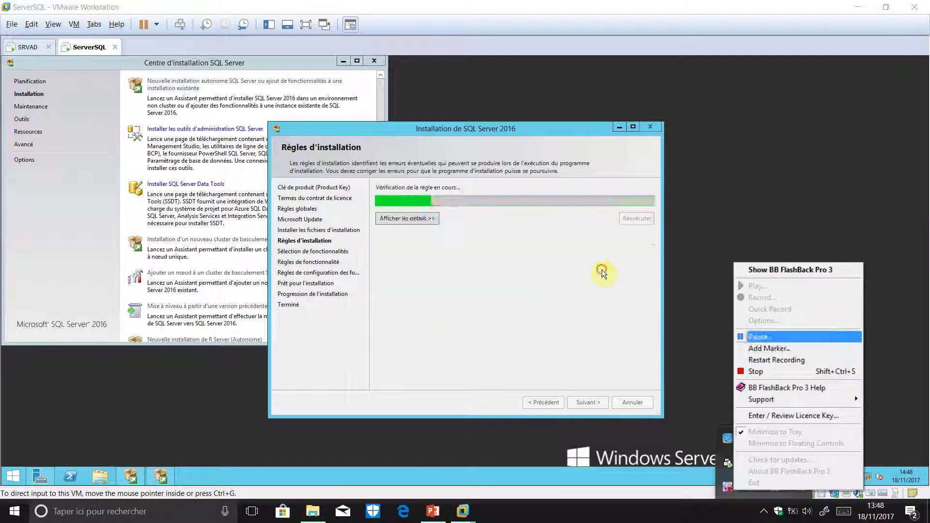
pyautogui.click(758, 337)
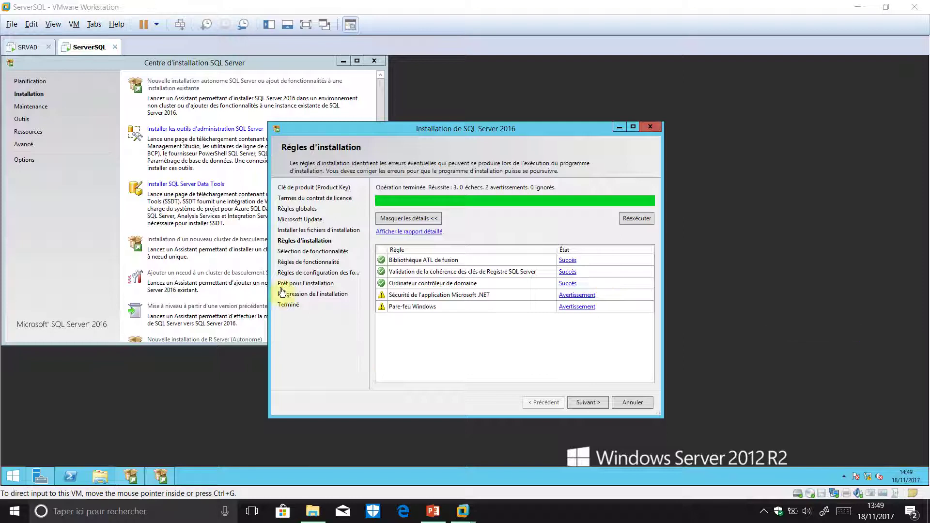
pyautogui.click(358, 359)
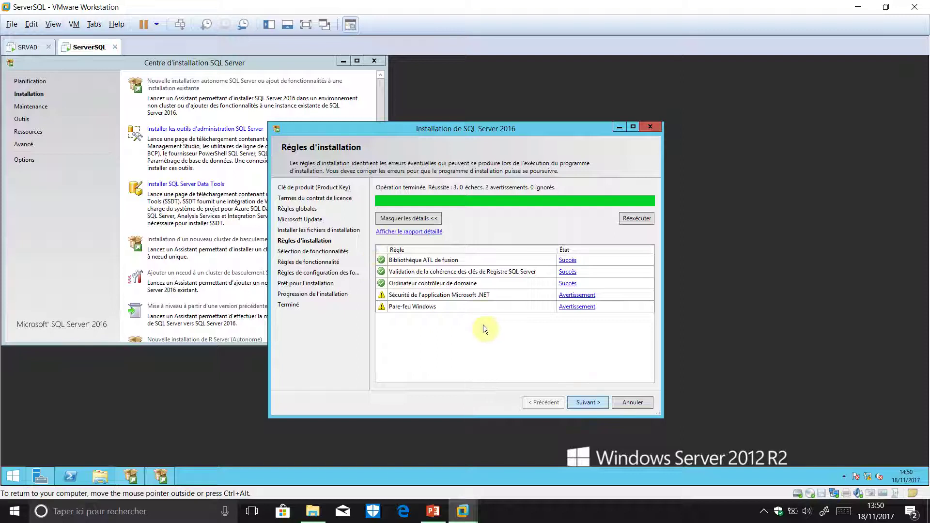
pyautogui.press('Return')
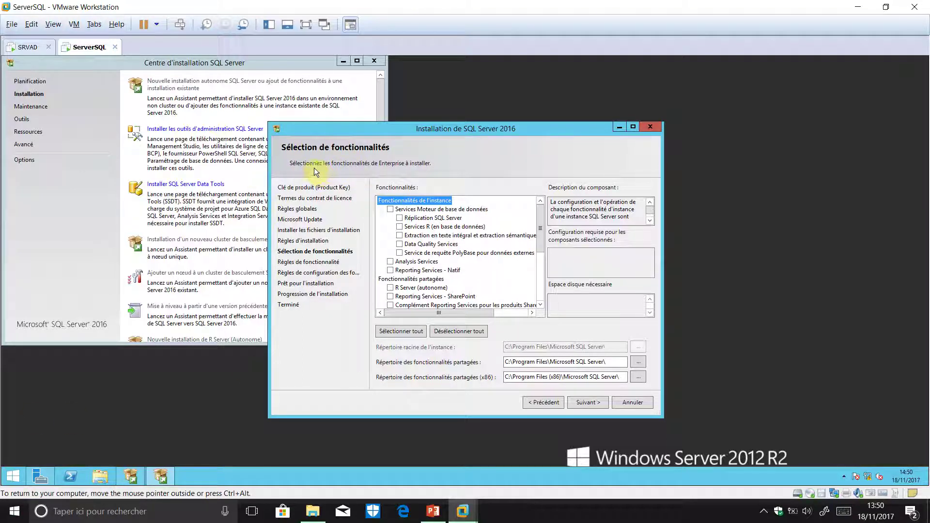
# - Tick Database Engine Services, SQL Server Replication and full-text and semantic extraction
pyautogui.click(390, 209)
pyautogui.click(399, 217)
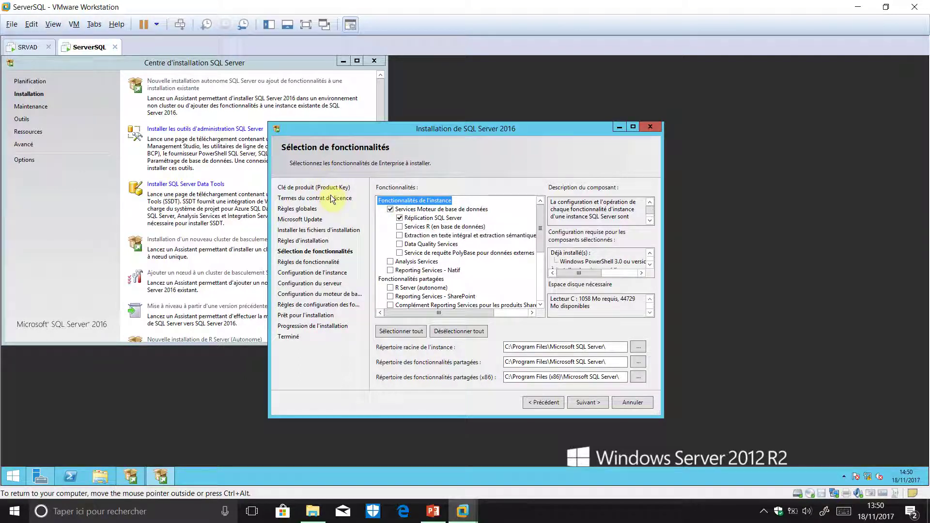
pyautogui.click(399, 236)
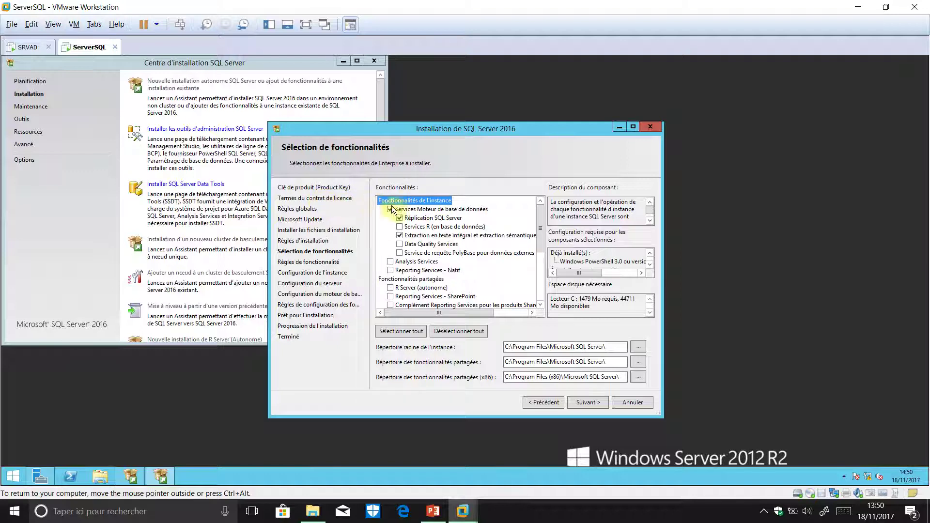
pyautogui.scroll(-1, 426, 203)
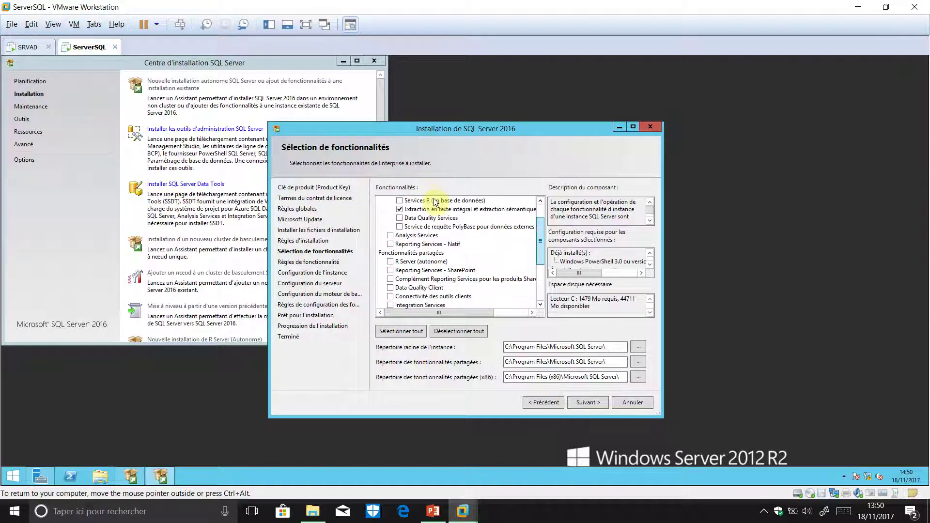
pyautogui.scroll(-1, 435, 204)
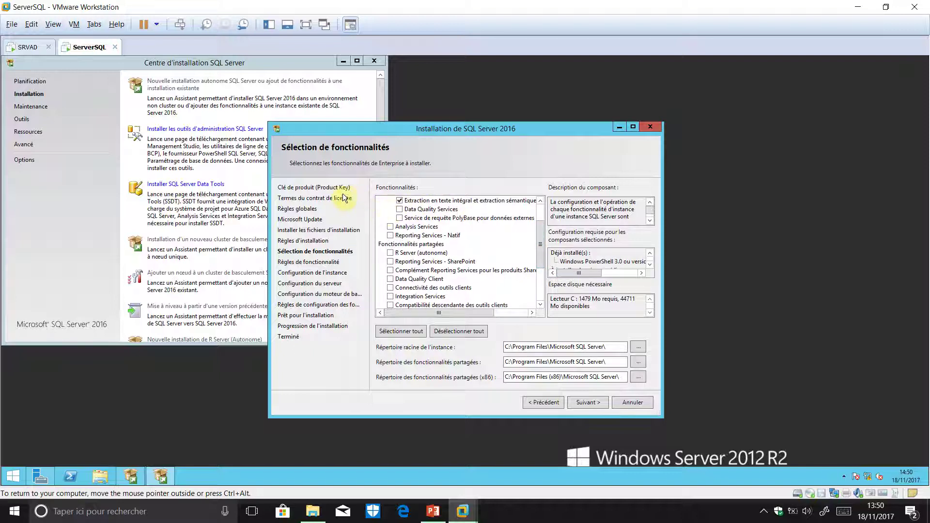
pyautogui.scroll(-2, 435, 209)
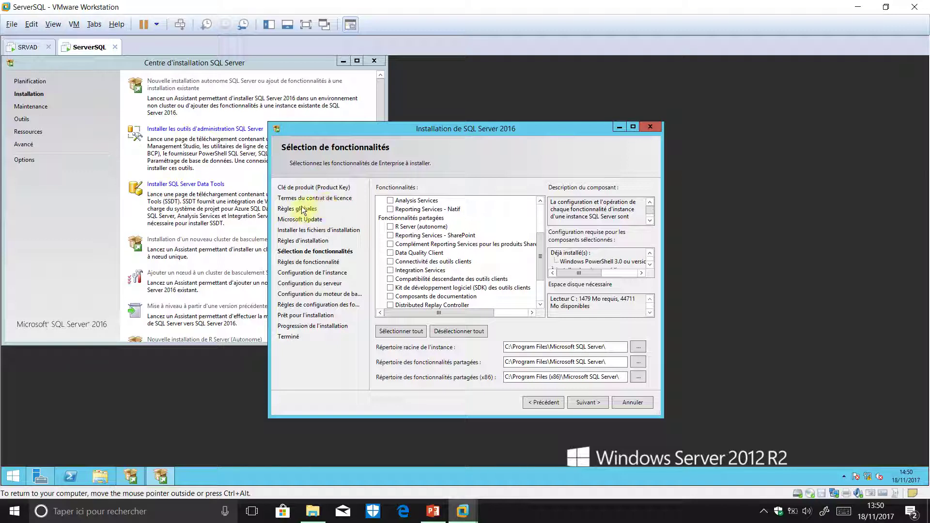
# - Add client tools, Integration Services, SDKs, documentation and Master Data Services, then continue
pyautogui.click(390, 261)
pyautogui.click(390, 270)
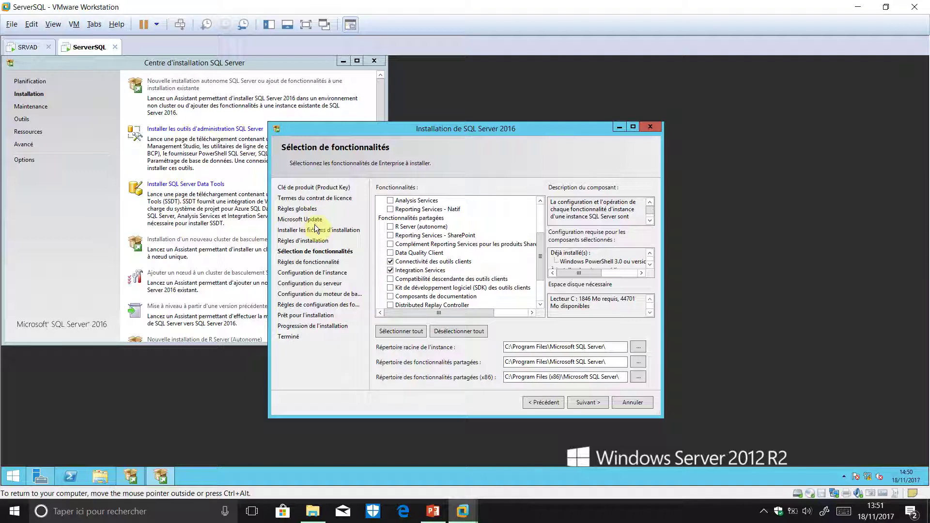
pyautogui.click(390, 279)
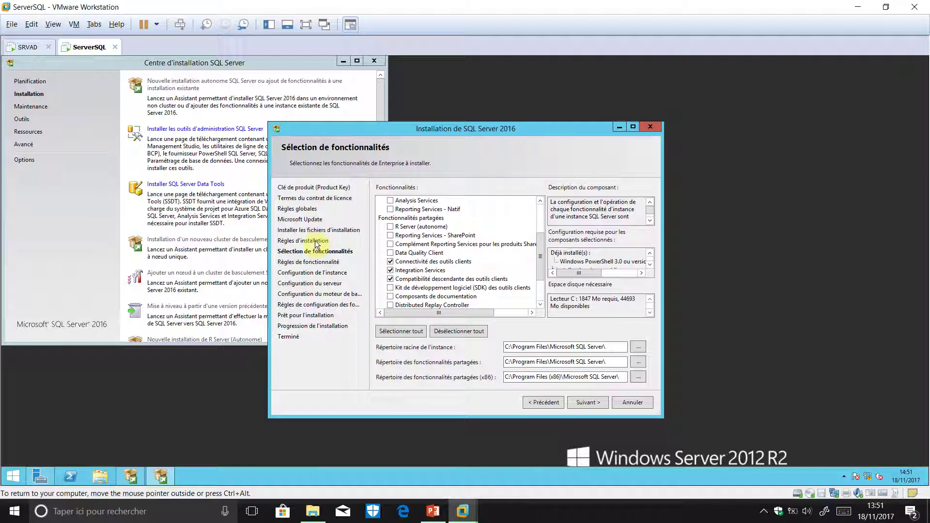
pyautogui.click(390, 287)
pyautogui.click(390, 296)
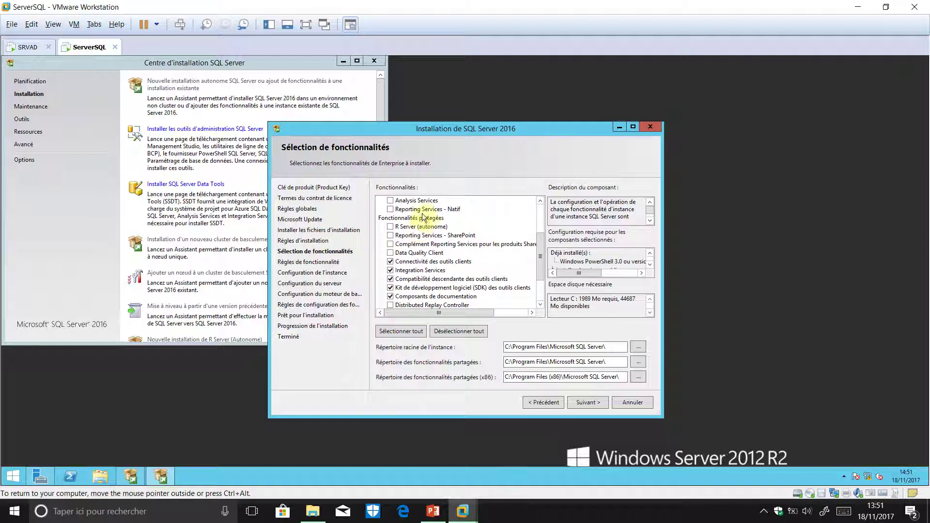
pyautogui.scroll(-2, 434, 223)
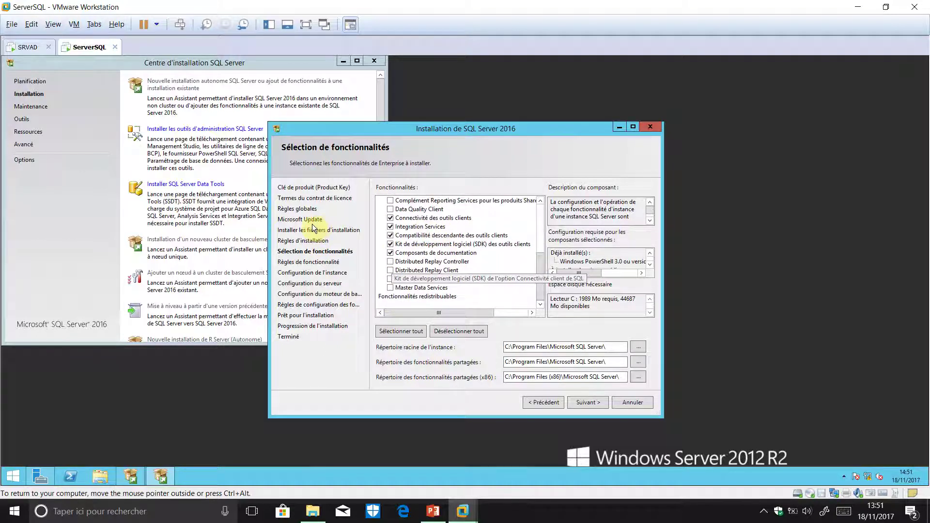
pyautogui.click(390, 280)
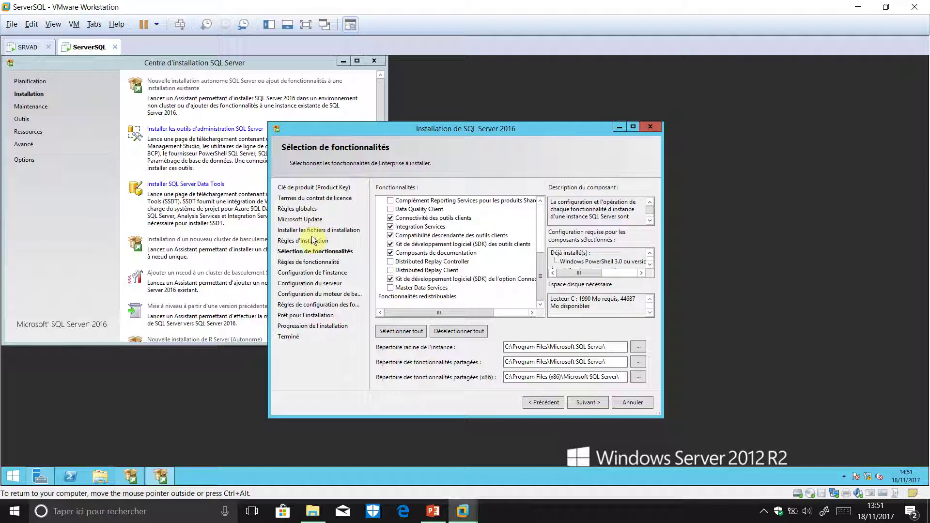
pyautogui.click(391, 288)
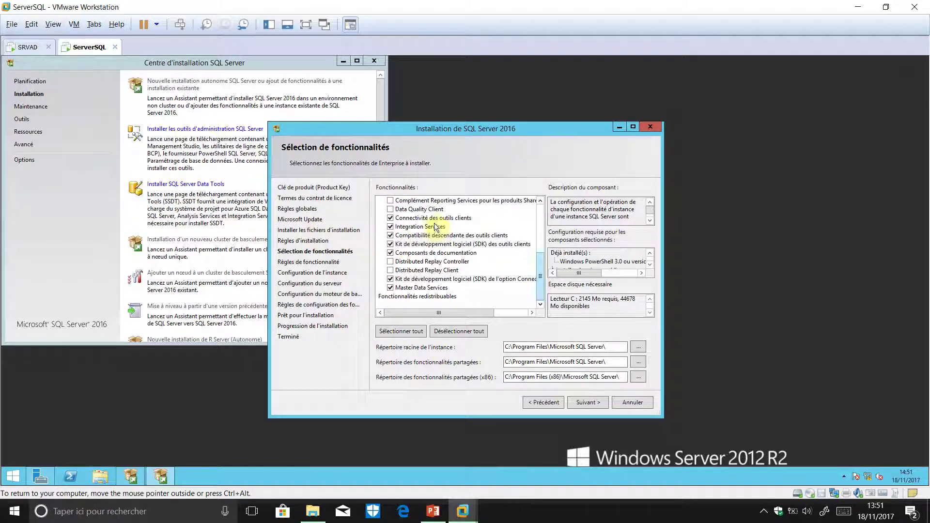
pyautogui.click(650, 264)
pyautogui.click(650, 264)
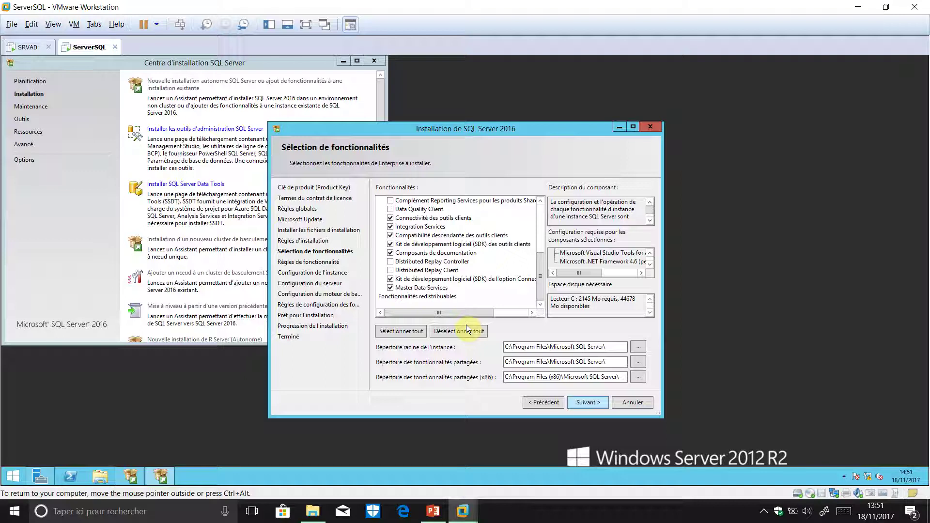
pyautogui.click(584, 404)
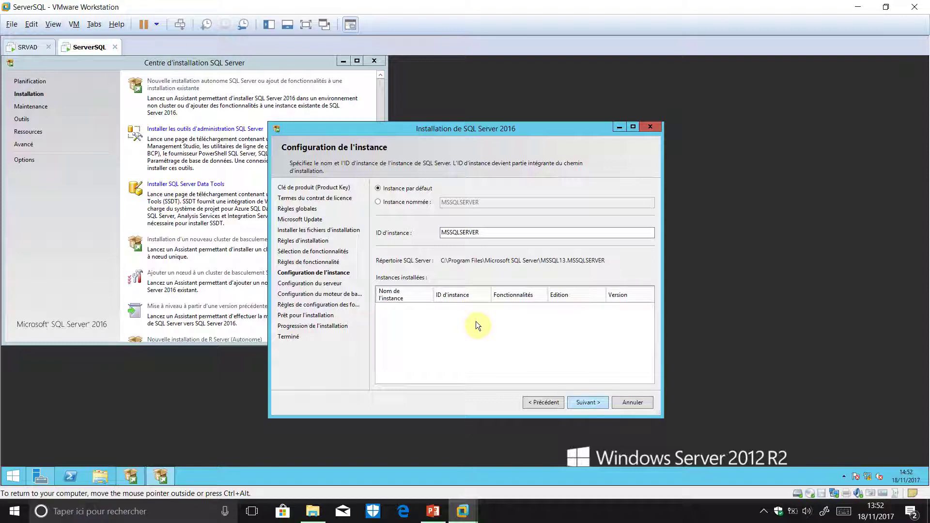
# - Keep the default MSSQLSERVER instance and continue to Server Configuration
pyautogui.press('Return')
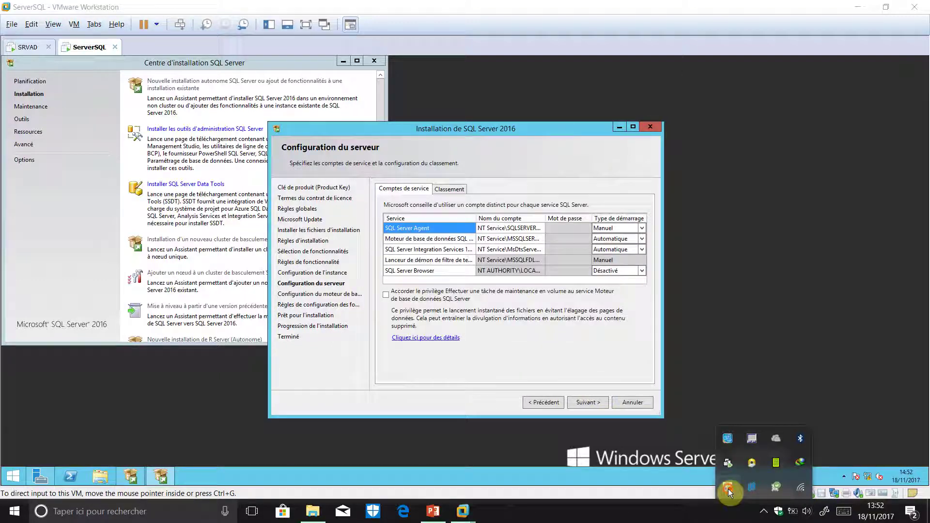
# - Toggle the screen recorder's pause and return focus to the virtual machine
pyautogui.rightClick(730, 492)
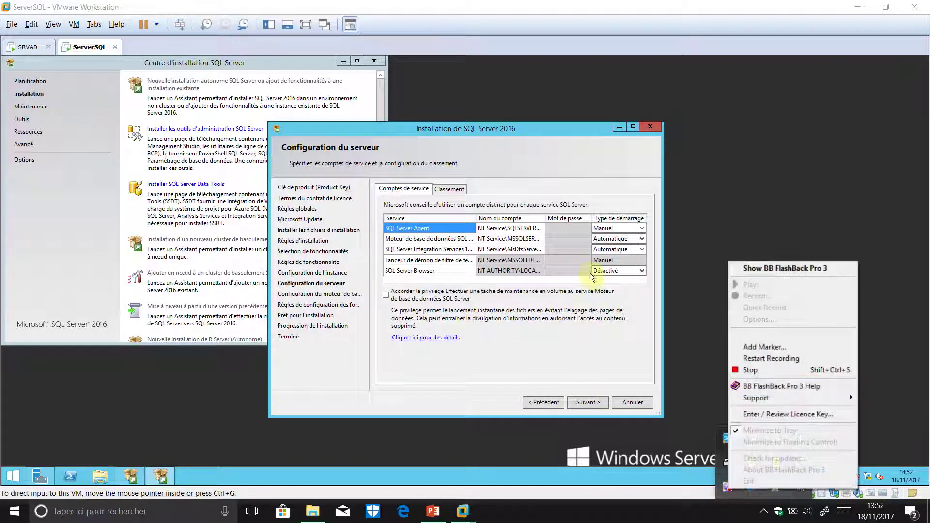
pyautogui.press('Down')
pyautogui.press('Return')
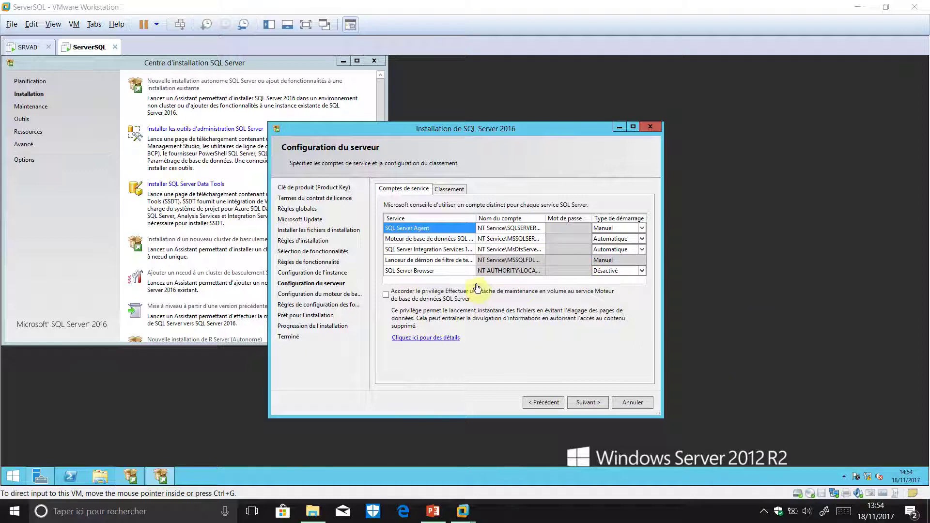
pyautogui.click(595, 356)
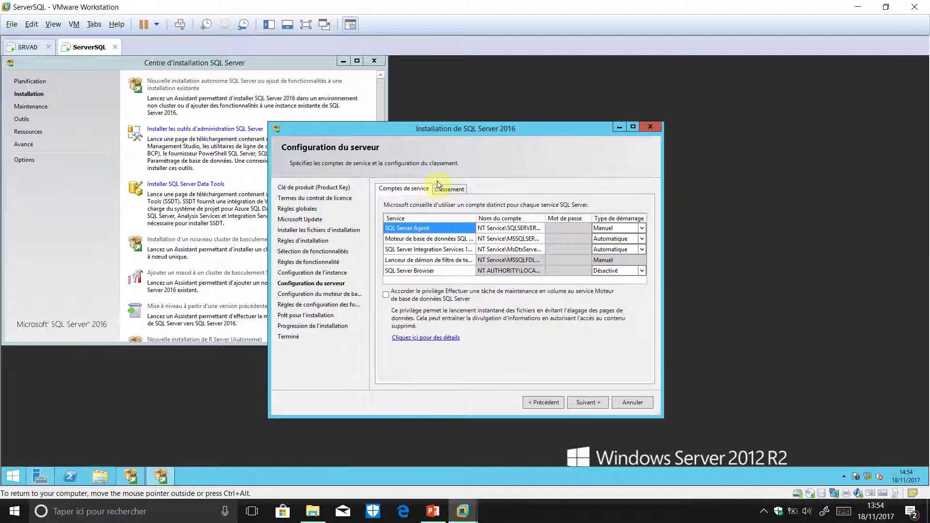
# - Set the SQL Server Agent service account to the domain Admin_SQL account via directory search
pyautogui.click(541, 228)
pyautogui.click(541, 228)
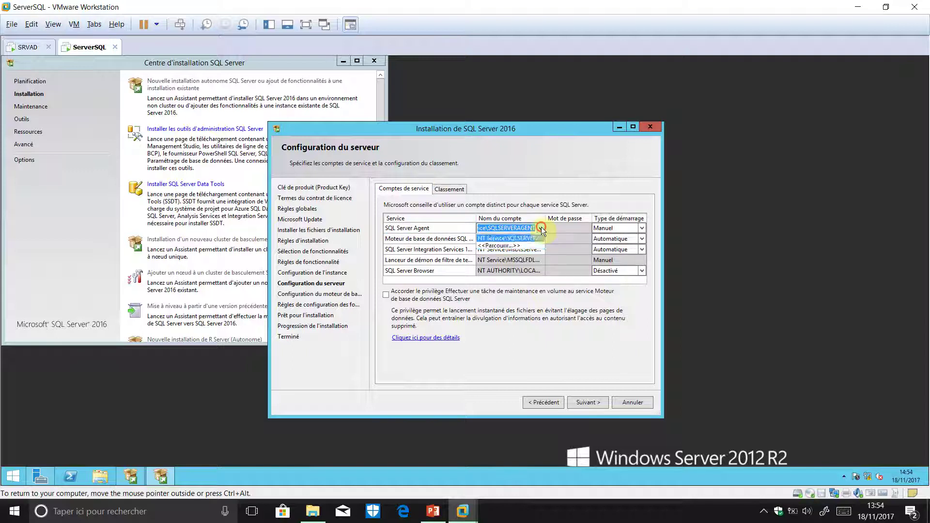
pyautogui.click(499, 246)
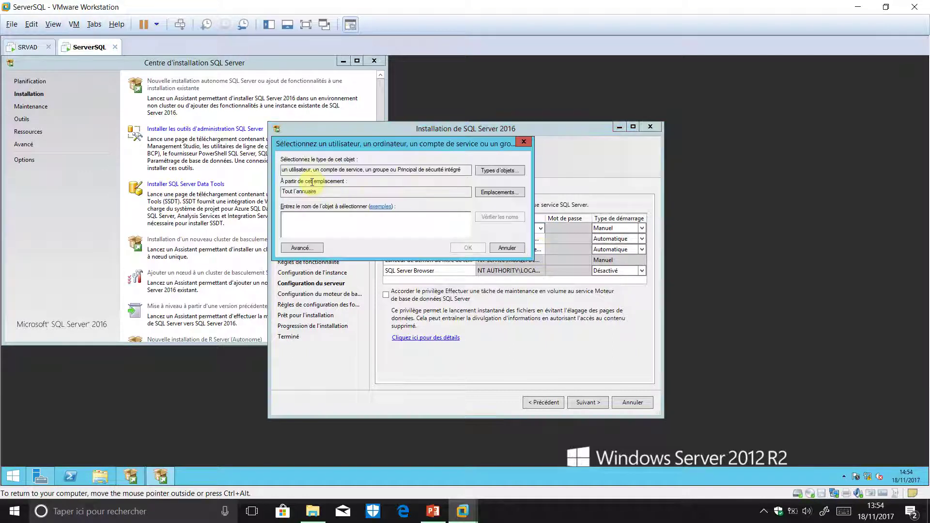
pyautogui.write('admin_s')
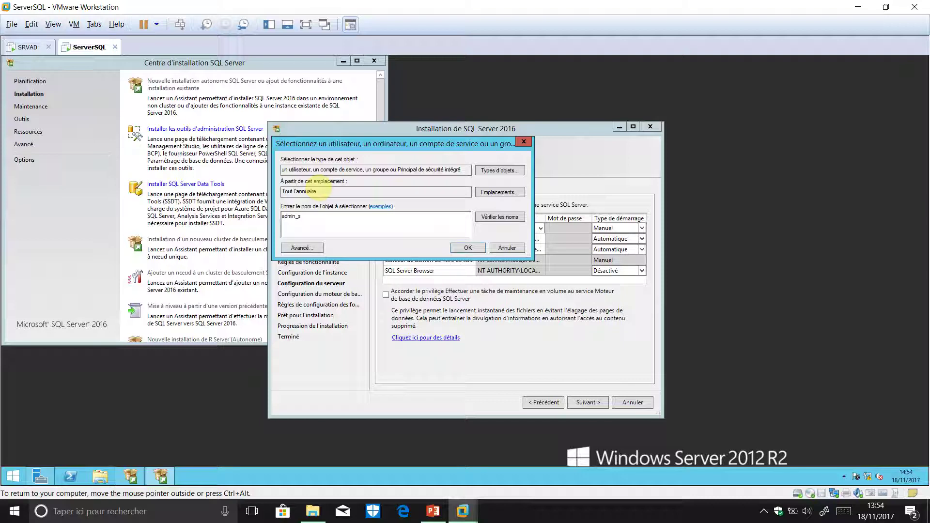
pyautogui.write('qlserver')
pyautogui.press('Return')
pyautogui.press('Return')
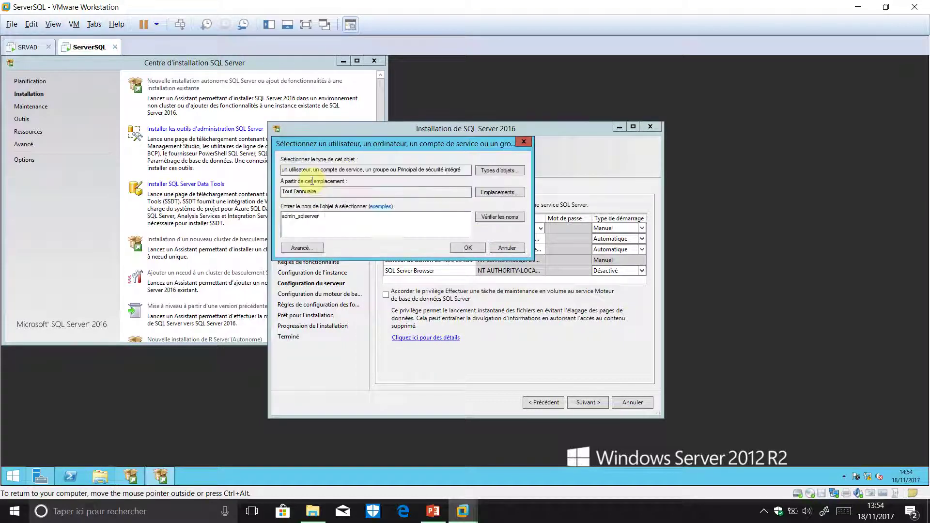
pyautogui.press('BackSpace')
pyautogui.press('BackSpace')
pyautogui.press('BackSpace')
pyautogui.press('BackSpace')
pyautogui.press('Return')
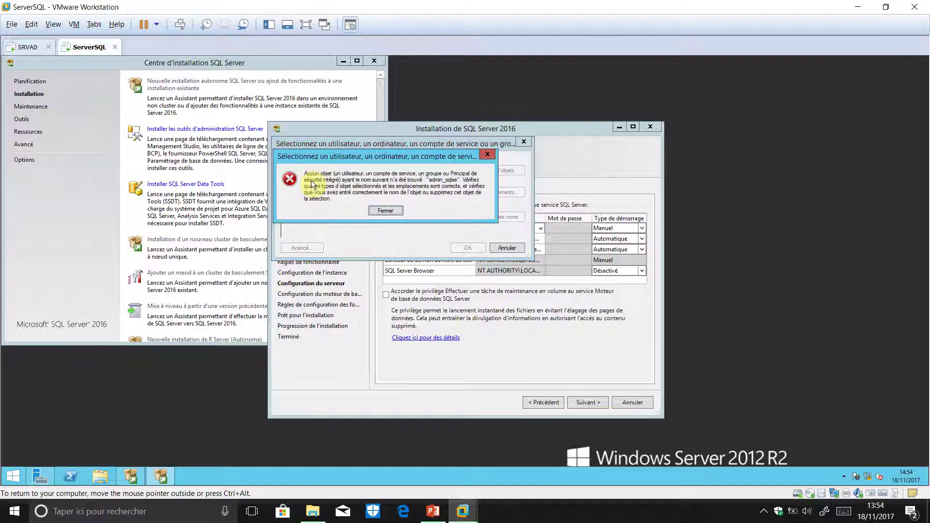
pyautogui.press('Return')
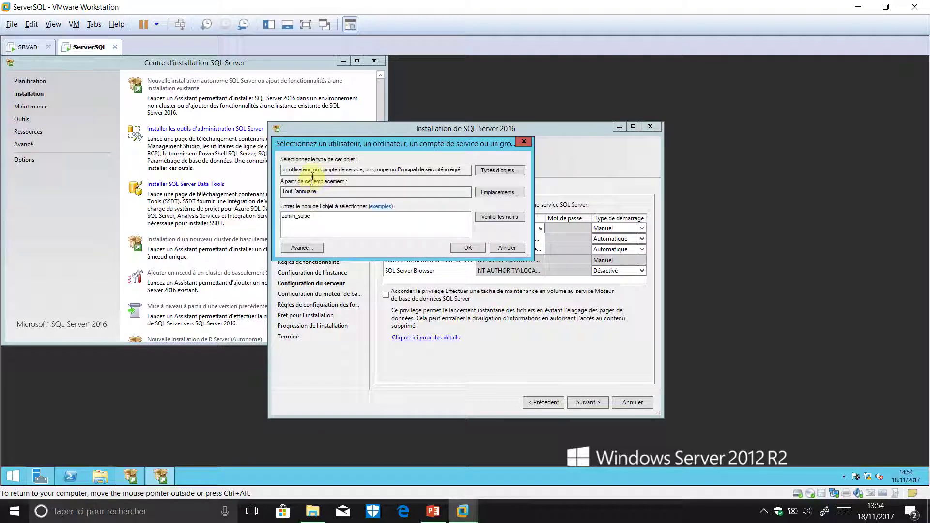
pyautogui.click(302, 248)
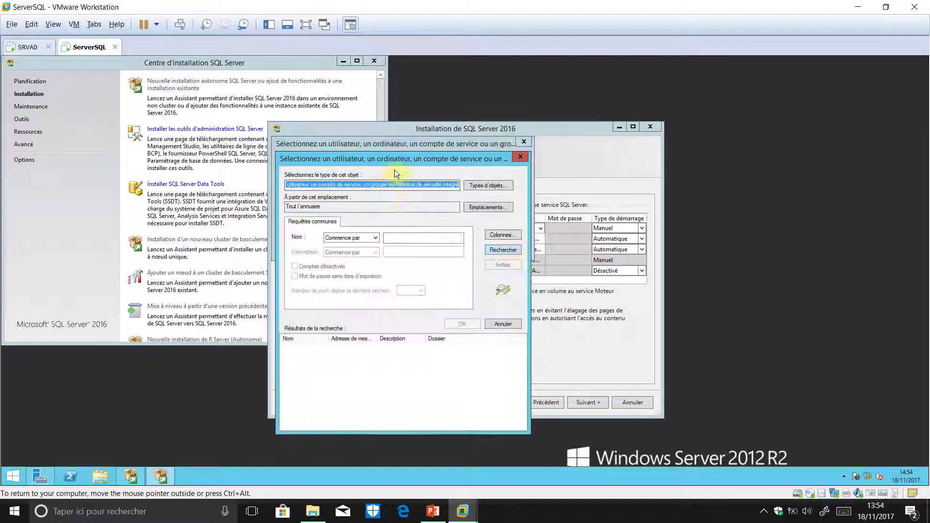
pyautogui.press('Return')
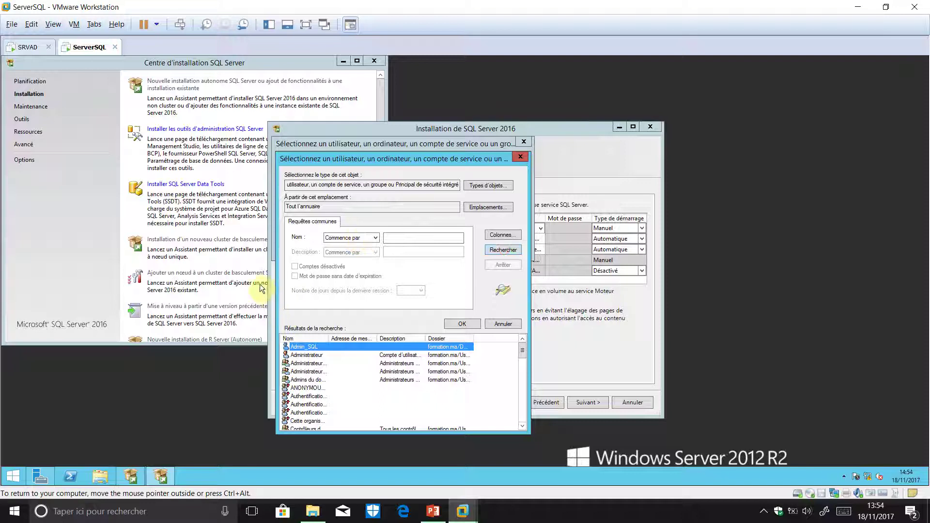
pyautogui.doubleClick(327, 347)
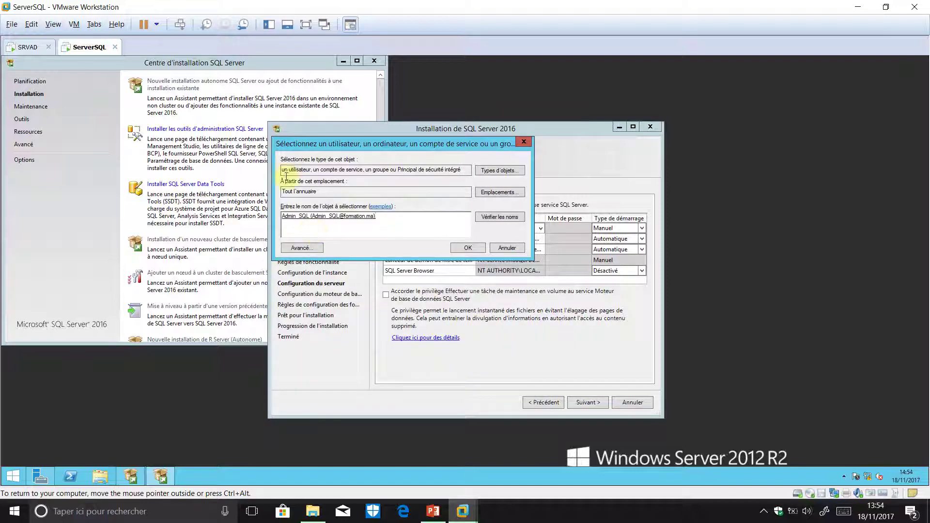
pyautogui.click(468, 247)
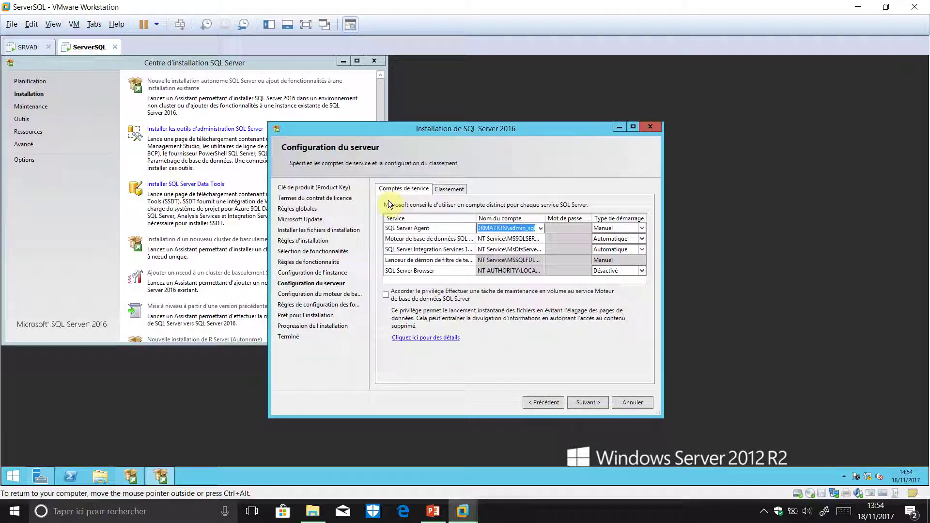
# - Enter the SQL Server Agent account password, then move to the Database Engine account row
pyautogui.click(568, 228)
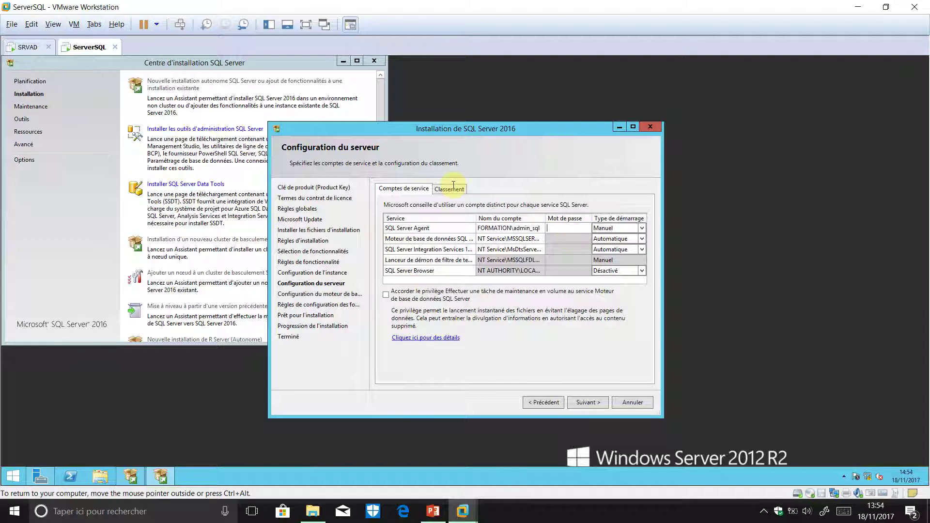
pyautogui.write('••••••••')
pyautogui.press('Tab')
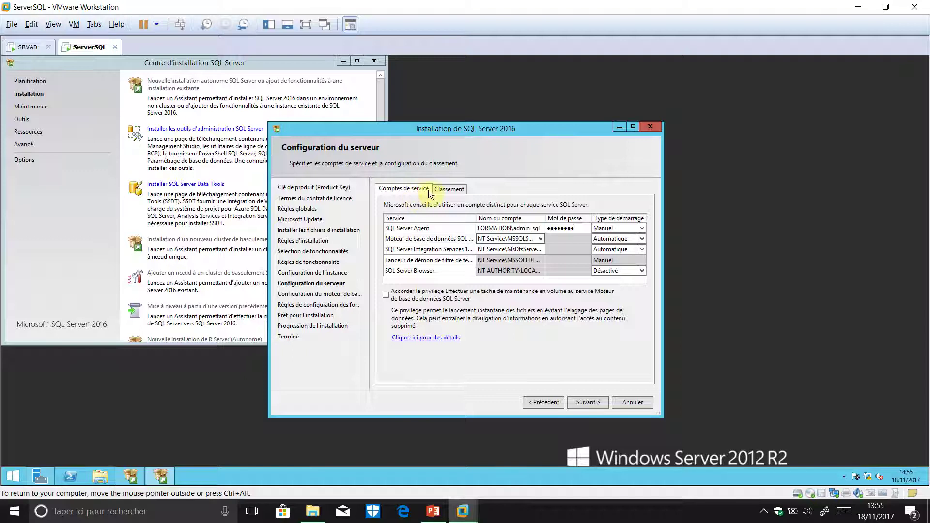
pyautogui.press('End')
pyautogui.hotkey('alt', 'Down')
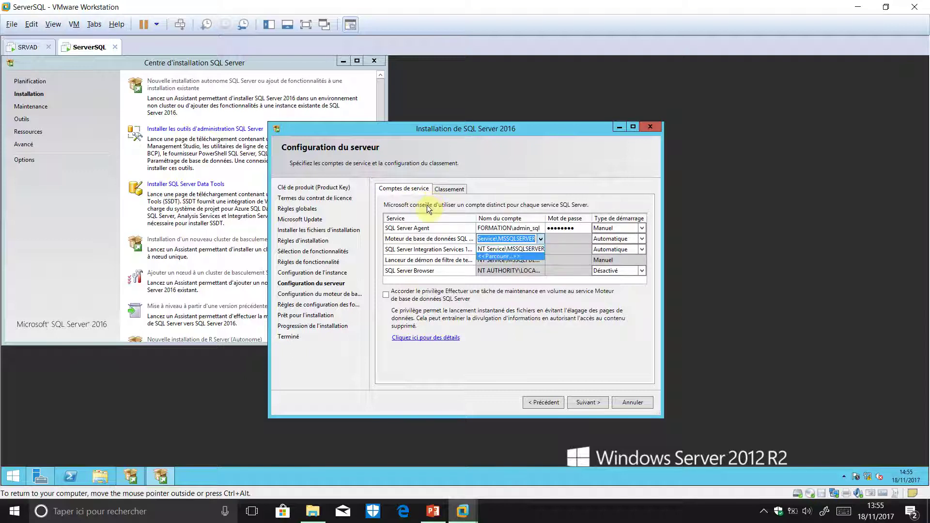
# - Set the Database Engine service to the domain admin_sql account and enter its password
pyautogui.press('Return')
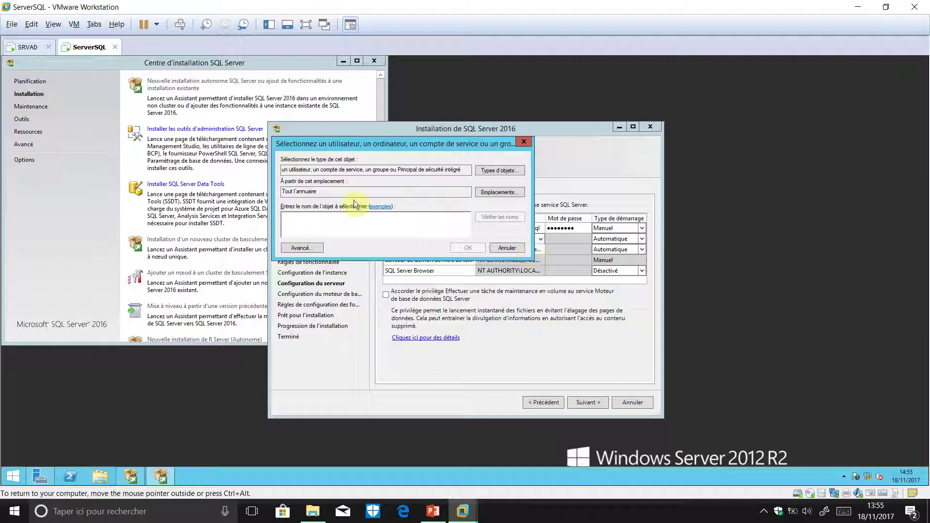
pyautogui.click(302, 248)
pyautogui.press('Return')
pyautogui.doubleClick(335, 348)
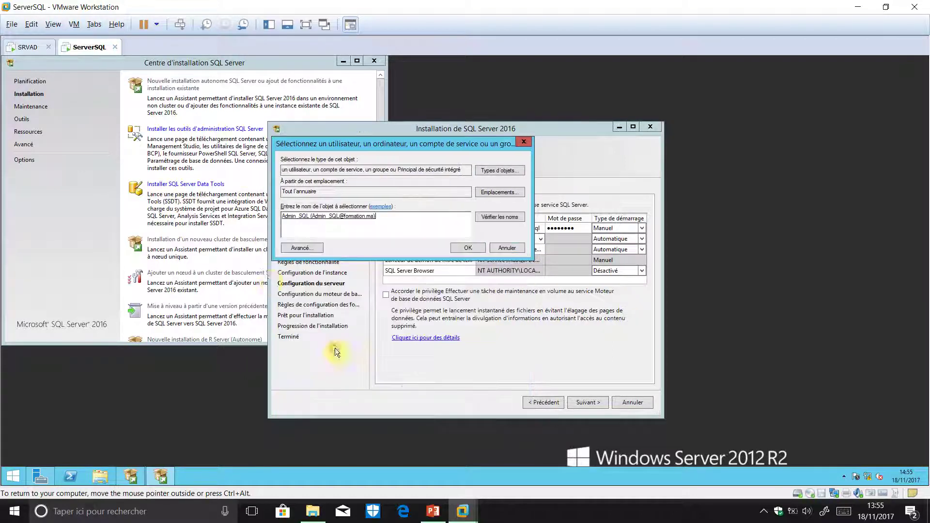
pyautogui.click(466, 248)
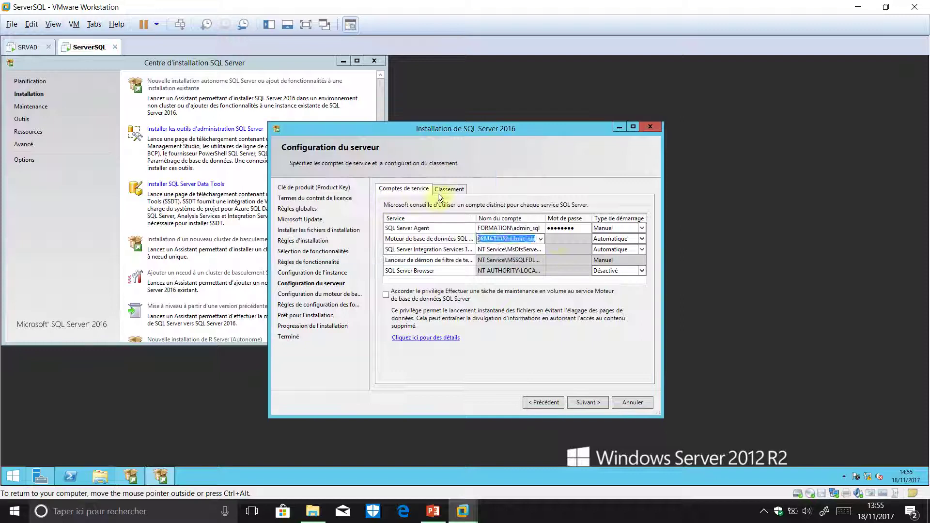
pyautogui.write('Pass')
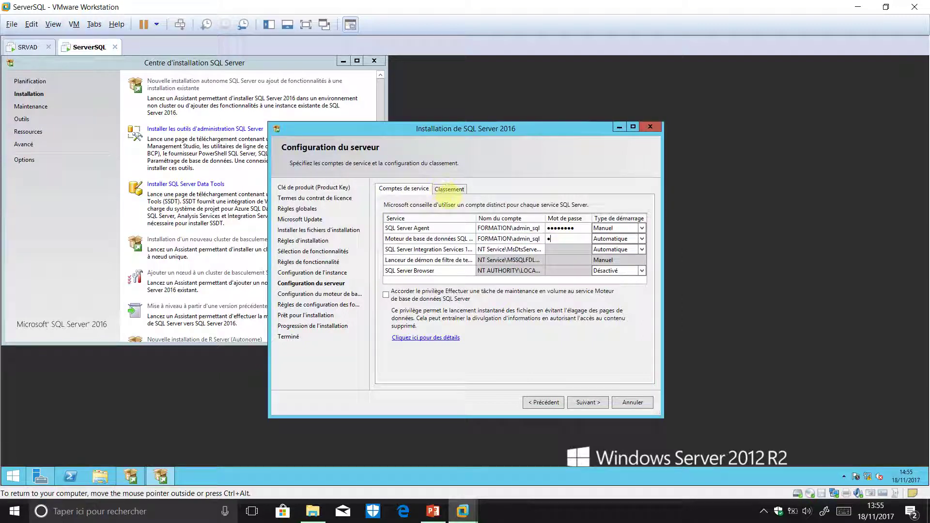
pyautogui.write('word')
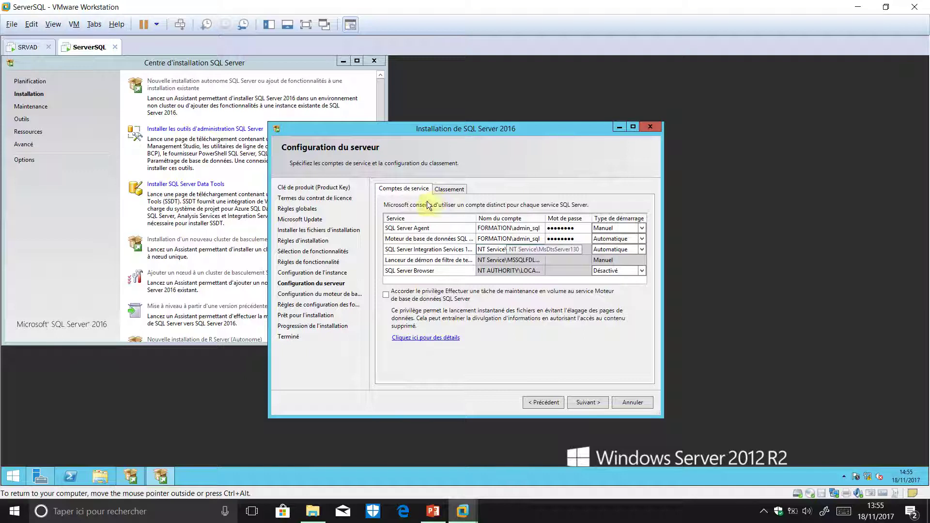
# - Set Integration Services to the admin_sql account with its password, then check the remaining service rows
pyautogui.press('Tab')
pyautogui.press('Tab')
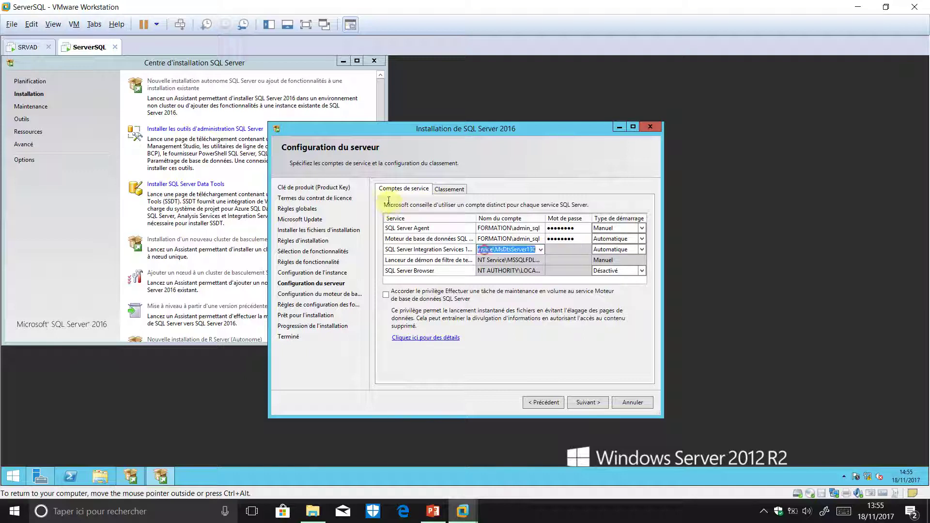
pyautogui.hotkey('alt', 'Down')
pyautogui.press('Down')
pyautogui.press('Return')
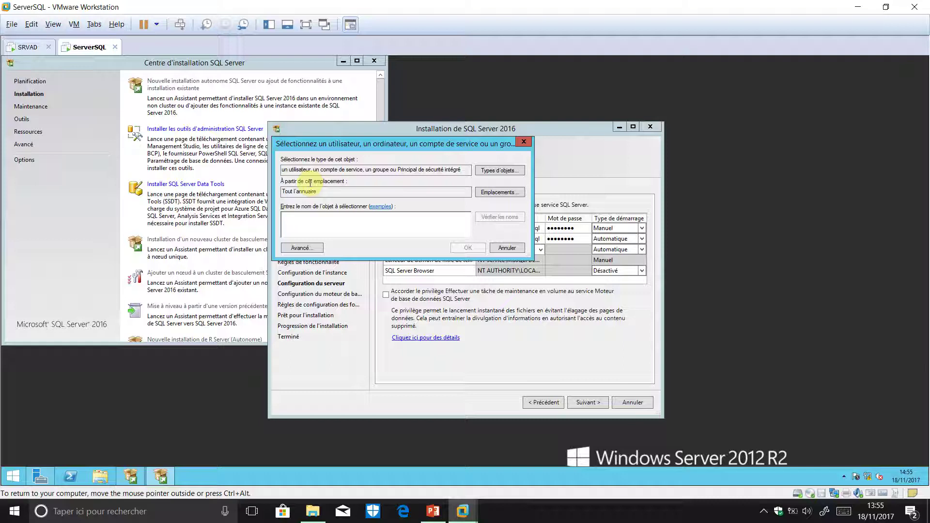
pyautogui.write('admin')
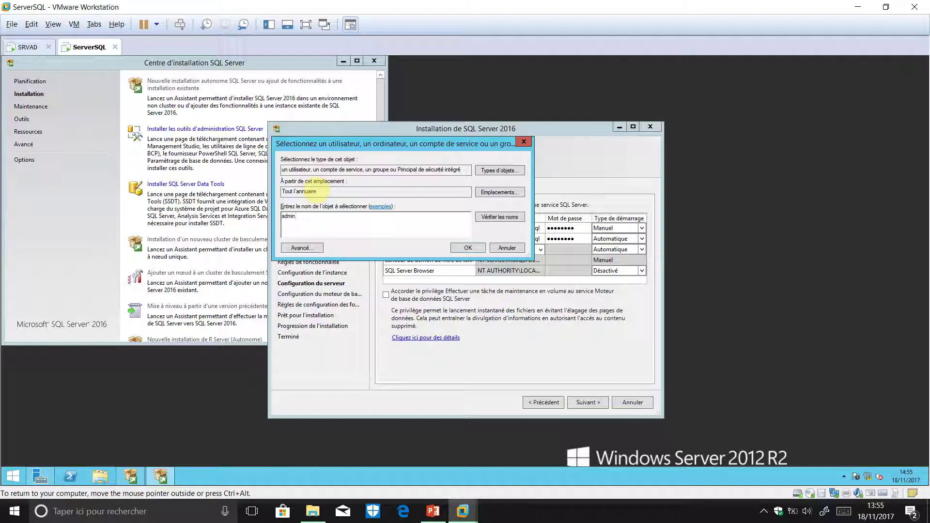
pyautogui.write('_sql')
pyautogui.press('Return')
pyautogui.press('Tab')
pyautogui.write('Pa$$w0rd')
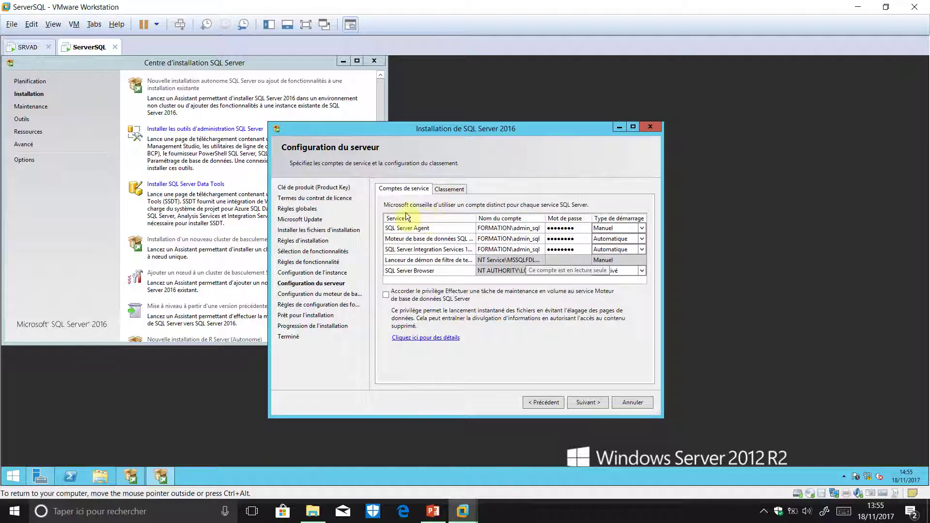
pyautogui.click(511, 262)
pyautogui.click(533, 275)
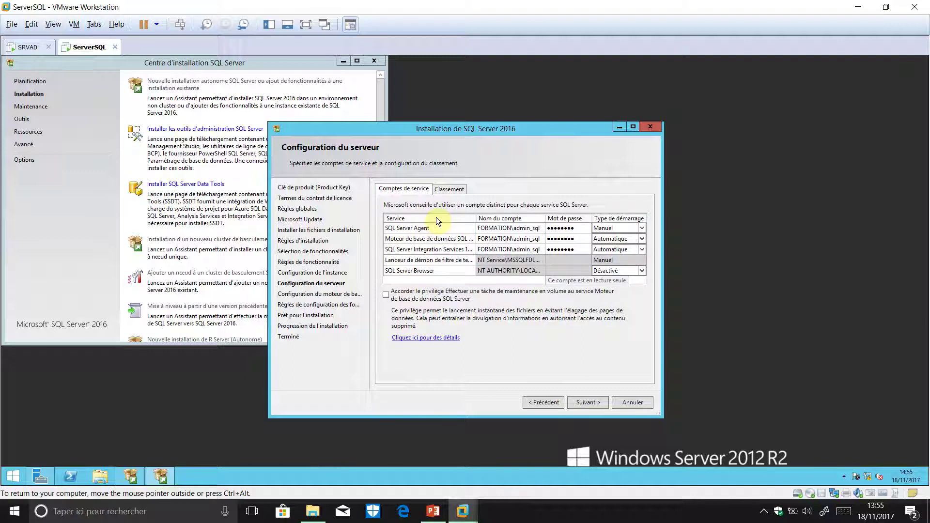
# - Continue to Database Engine Configuration, then switch to the PowerPoint slideshow
pyautogui.click(587, 403)
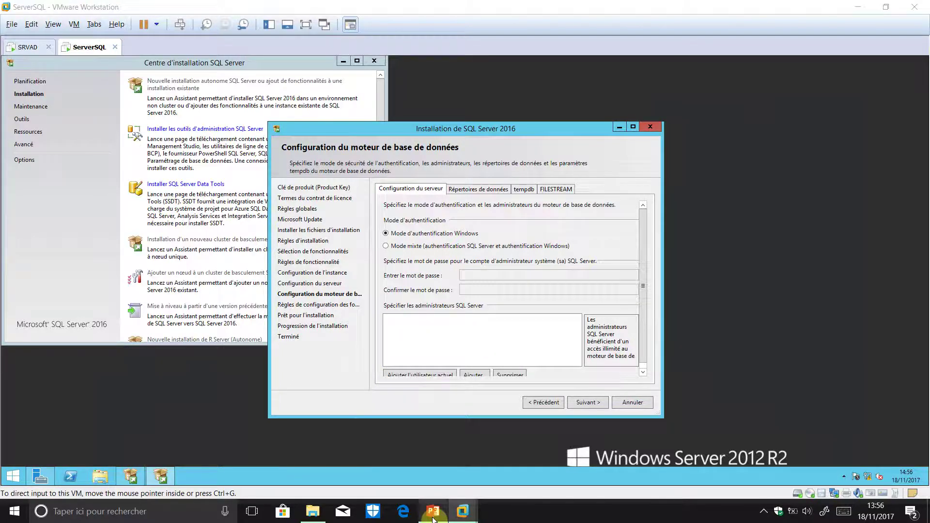
pyautogui.hotkey('alt', 'Tab')
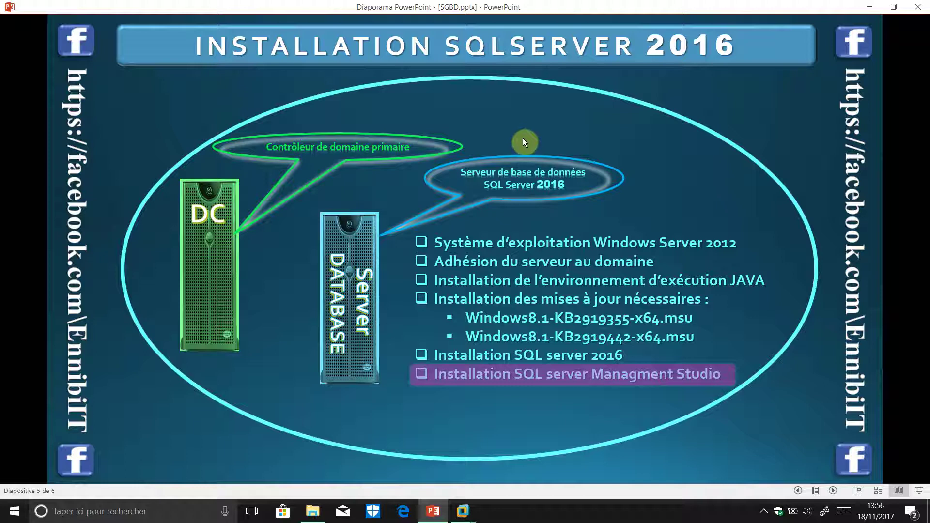
# - Finish slide 5's checklist animation and advance to the final slide 6
pyautogui.click(523, 139)
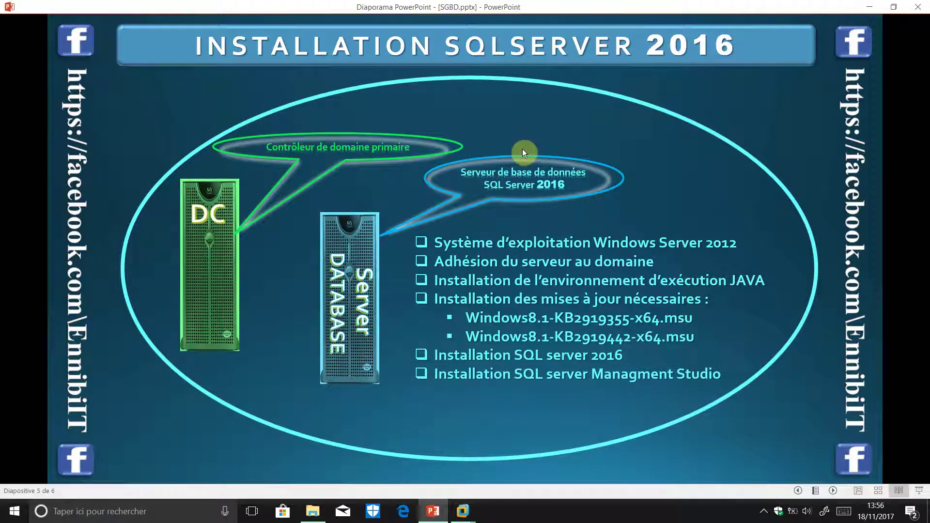
pyautogui.click(515, 153)
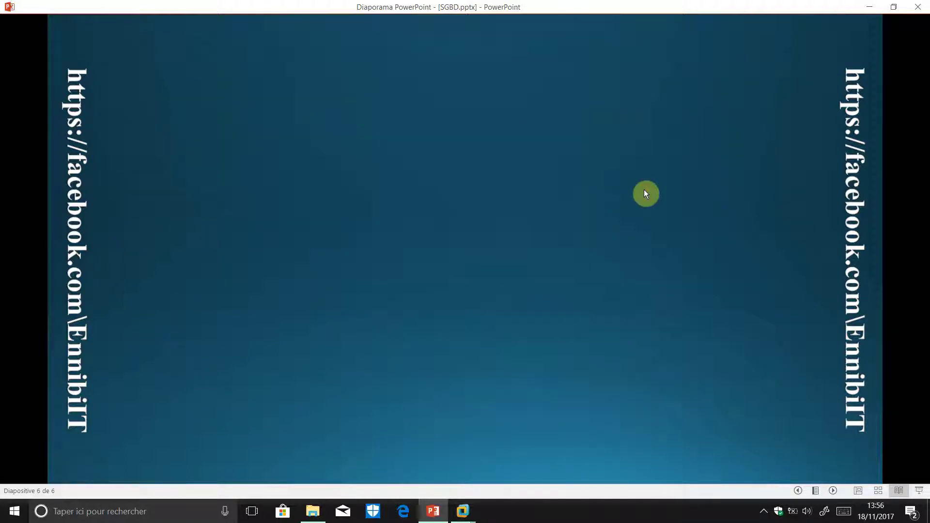
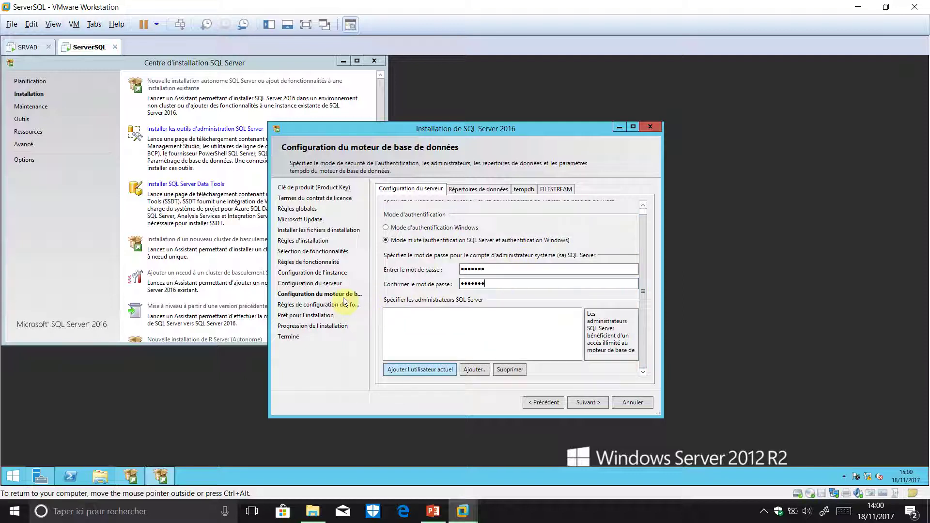
# - Add the current domain user as a SQL Server administrator and advance to the Ready to Install summary
pyautogui.click(426, 370)
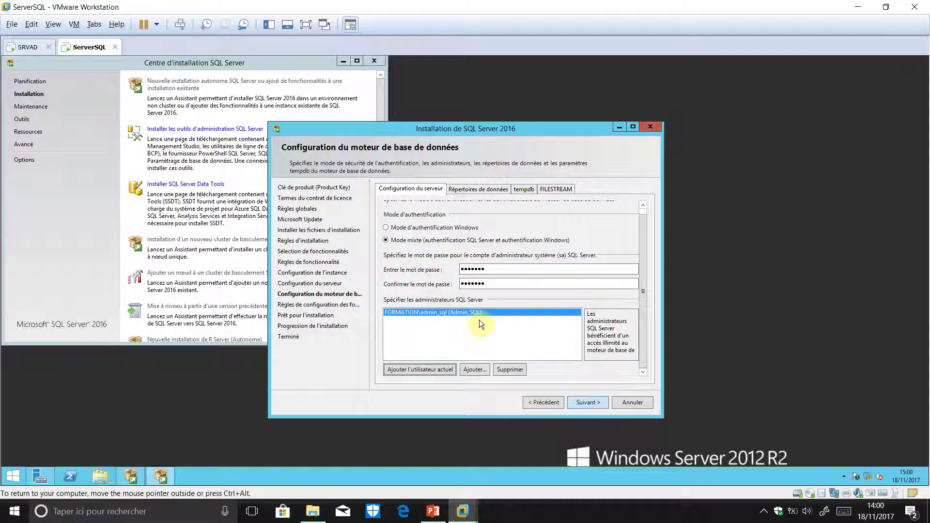
pyautogui.click(588, 402)
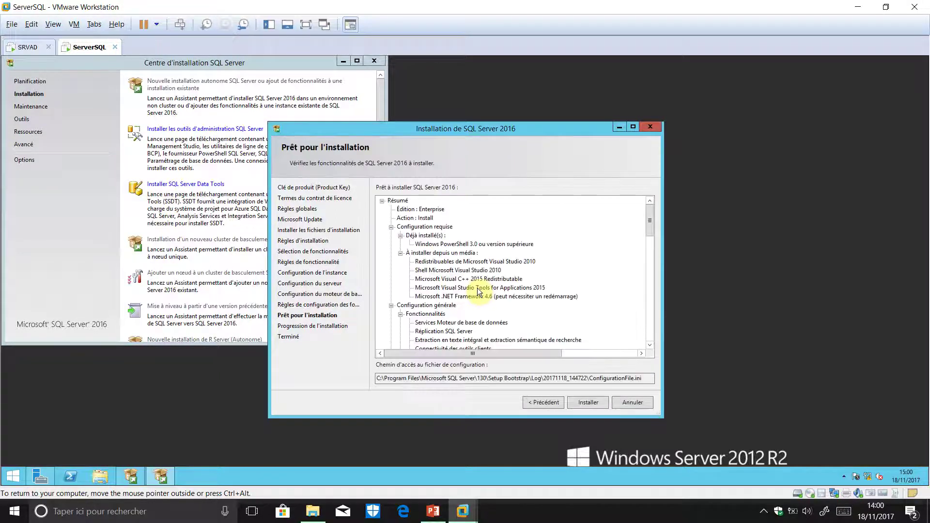
# - Review the Enterprise edition feature summary, then start the SQL Server 2016 installation
pyautogui.scroll(-3, 528, 225)
pyautogui.scroll(-5, 528, 224)
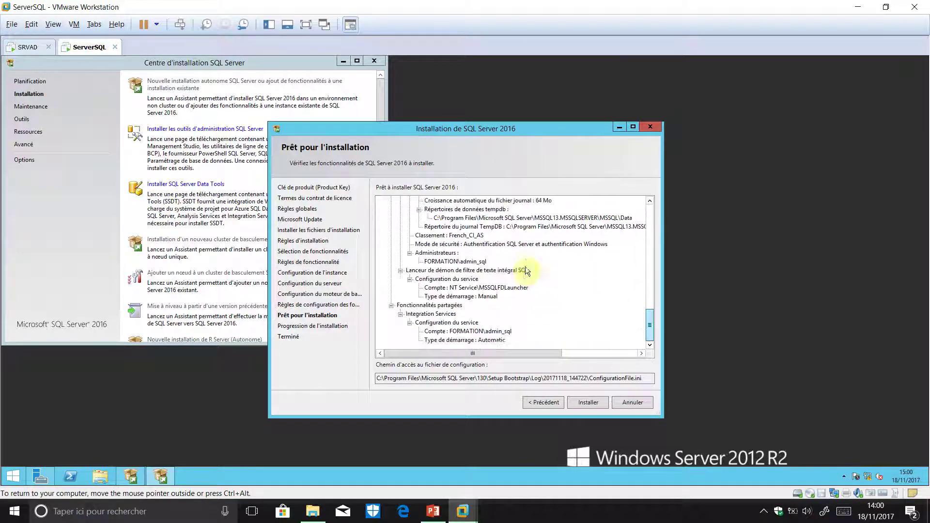
pyautogui.hscroll(3, 496, 286)
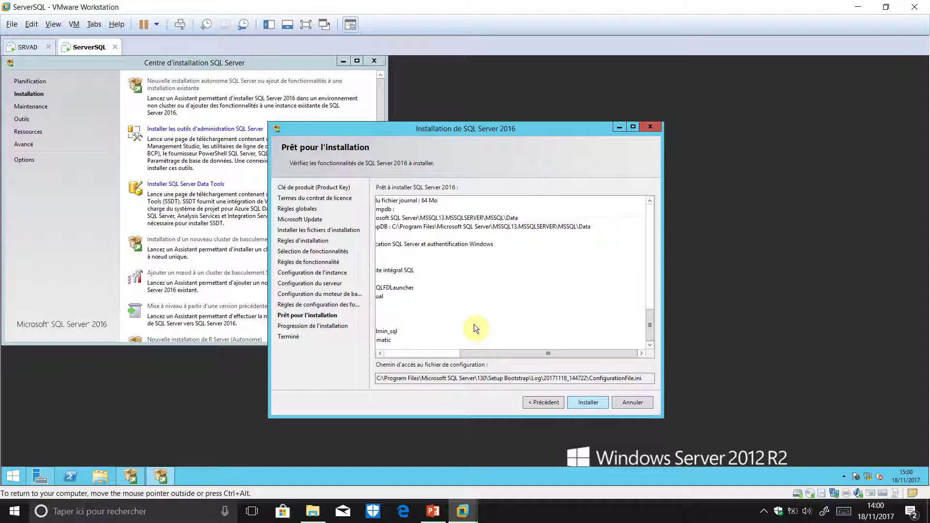
pyautogui.click(592, 405)
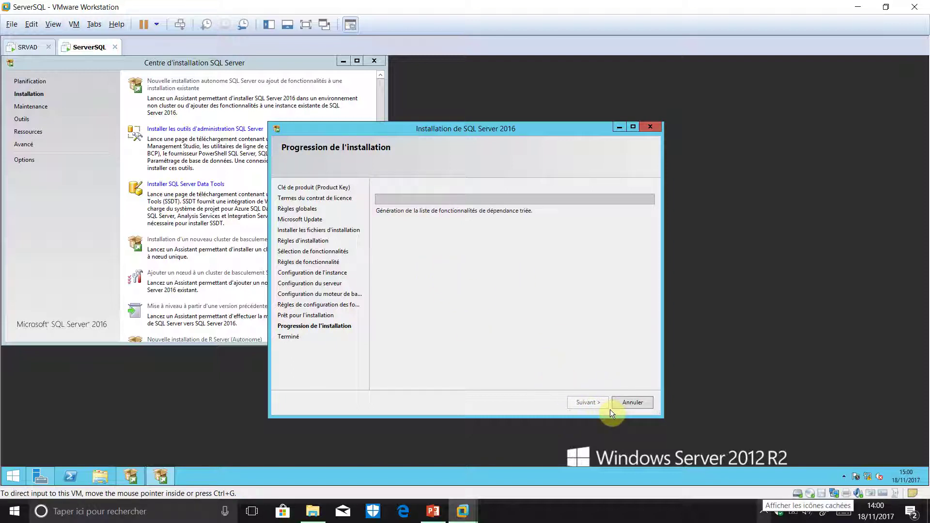
# - Pause the host screen recording and return input focus to the virtual machine
pyautogui.click(764, 513)
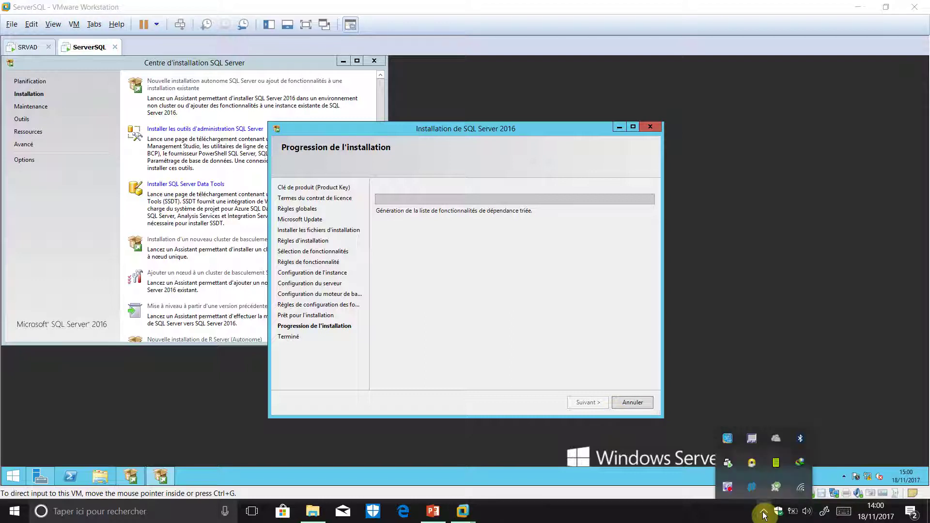
pyautogui.rightClick(728, 487)
pyautogui.click(756, 280)
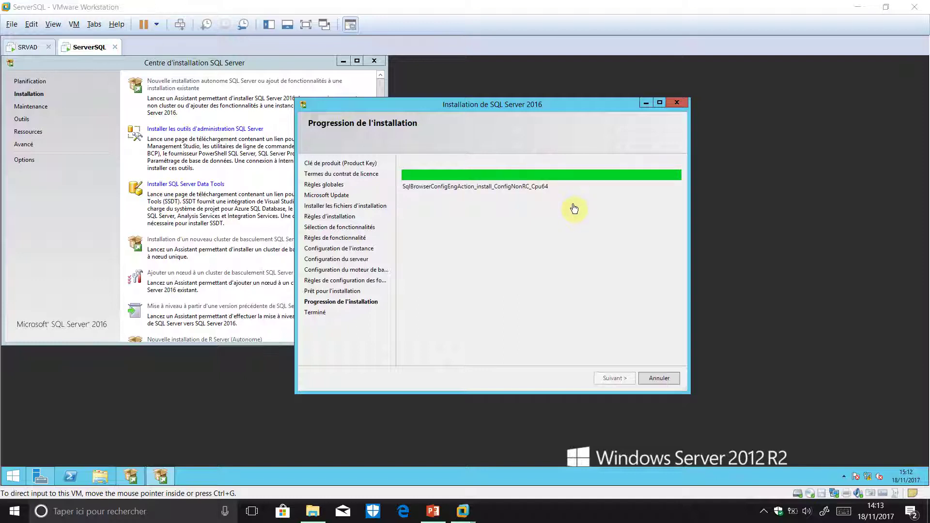
pyautogui.click(717, 260)
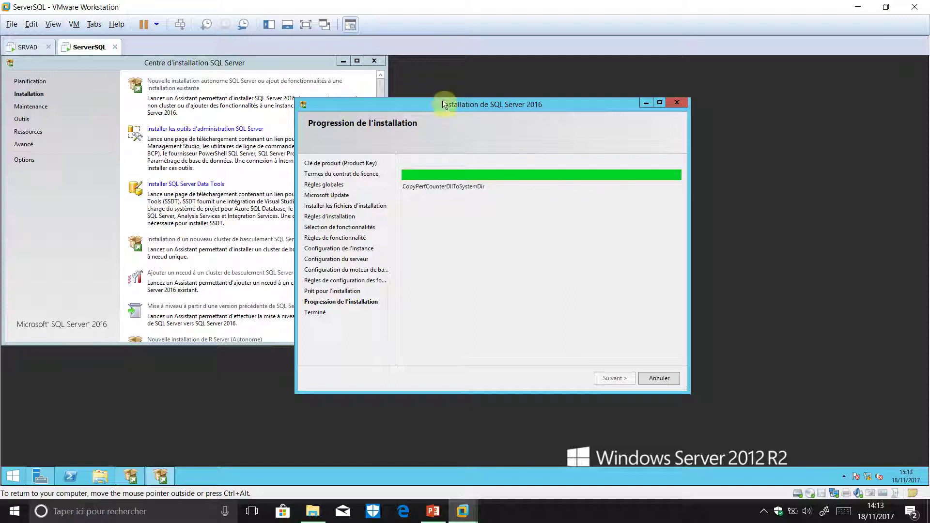
# - Reposition the installation window, then pause the screen recording again as setup finishes
pyautogui.moveTo(551, 106)
pyautogui.mouseDown()
pyautogui.moveTo(591, 107)
pyautogui.moveTo(534, 111)
pyautogui.mouseUp()
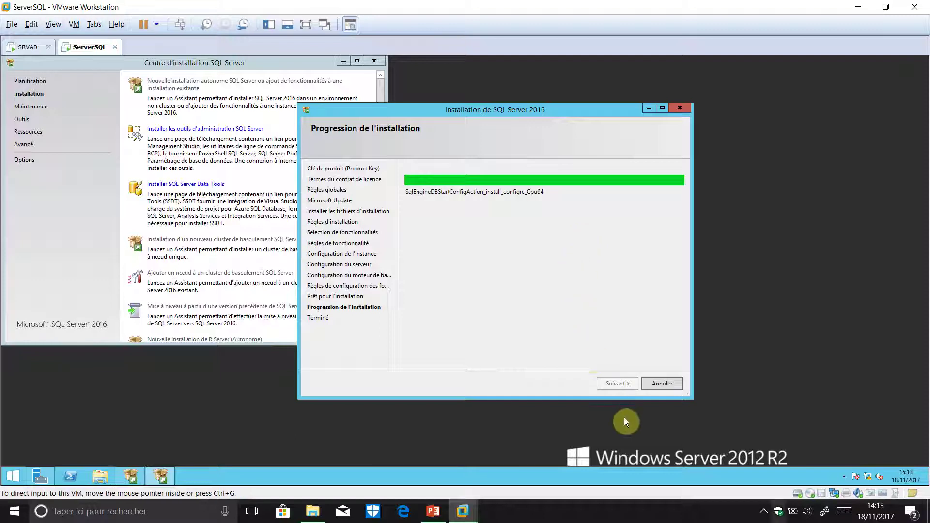
pyautogui.click(765, 511)
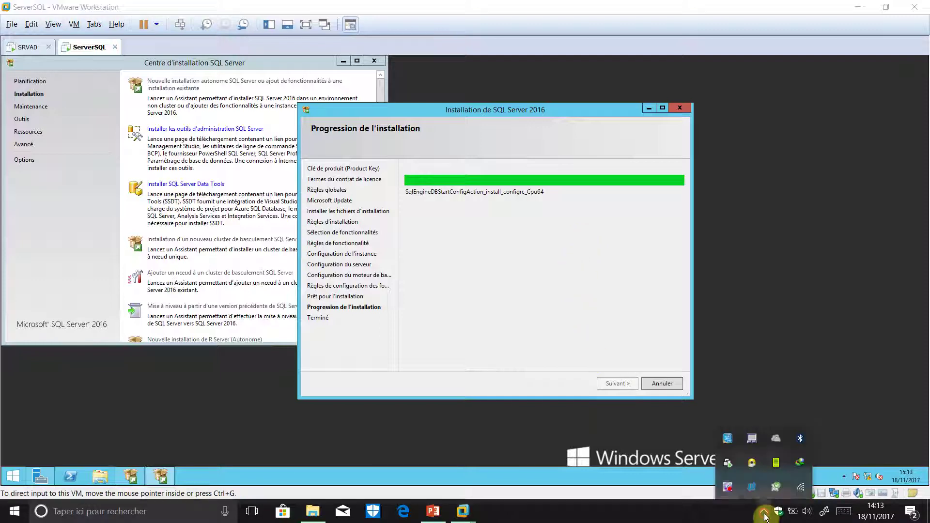
pyautogui.rightClick(728, 487)
pyautogui.press('Down')
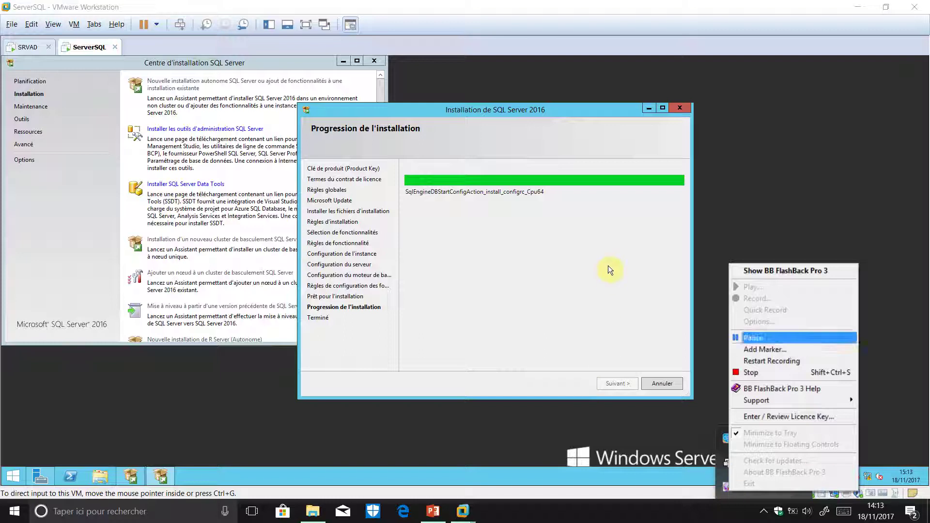
pyautogui.press('Return')
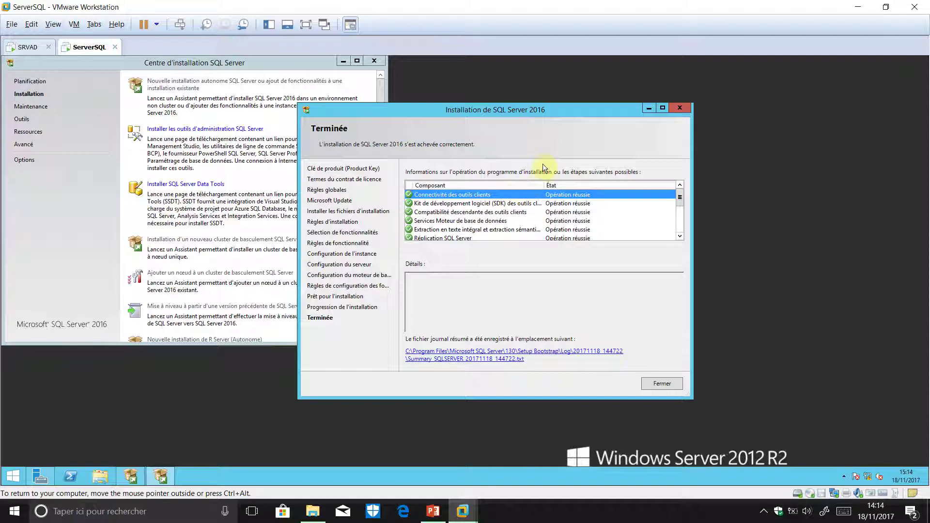
# - Scroll through the succeeded component results and close the finished SQL Server setup wizard
pyautogui.scroll(-3, 545, 168)
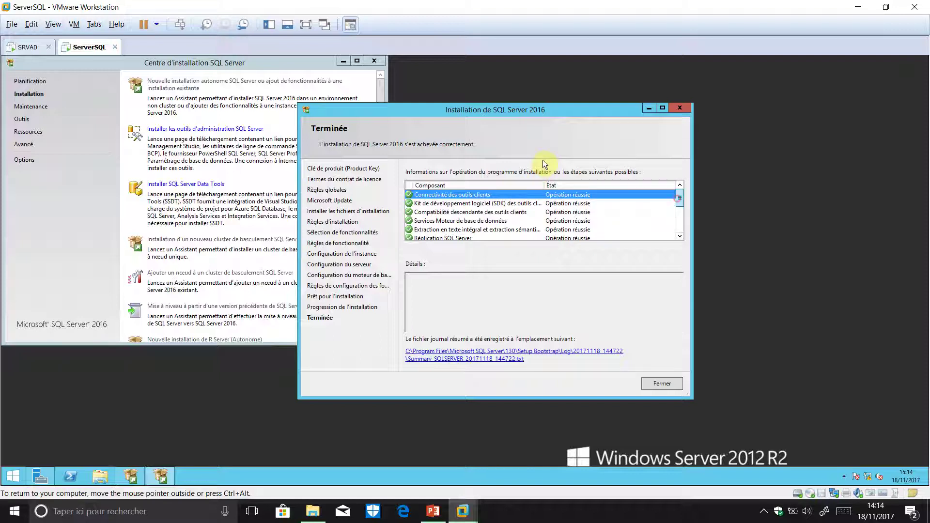
pyautogui.scroll(3, 545, 165)
pyautogui.scroll(-3, 545, 165)
pyautogui.scroll(3, 547, 187)
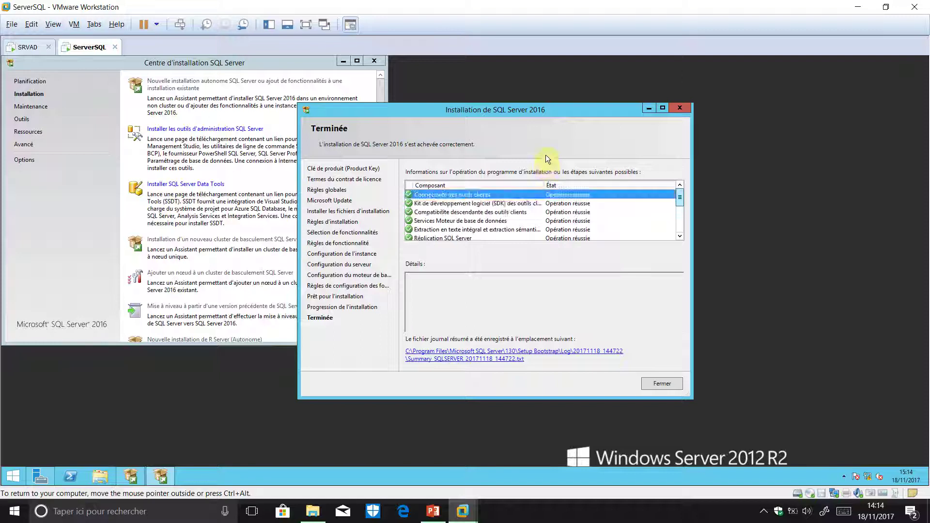
pyautogui.scroll(-3, 544, 187)
pyautogui.scroll(3, 538, 174)
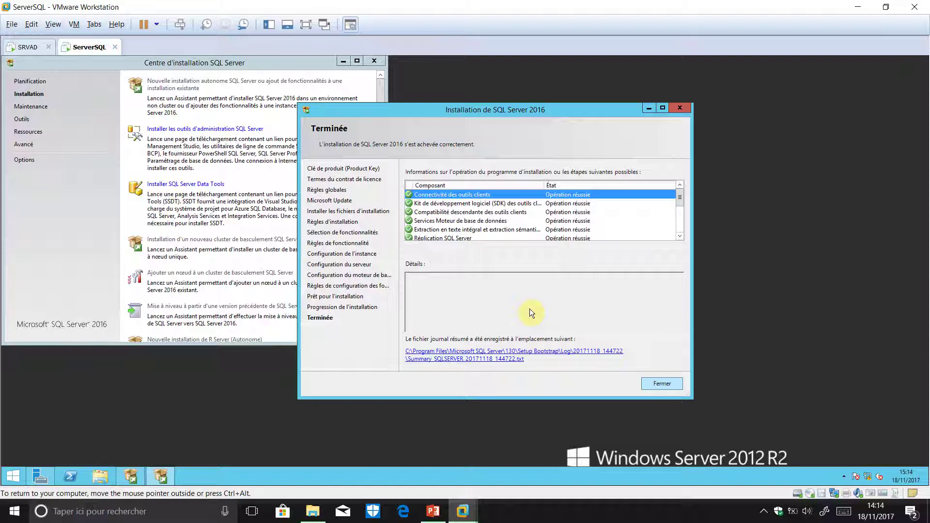
pyautogui.click(662, 384)
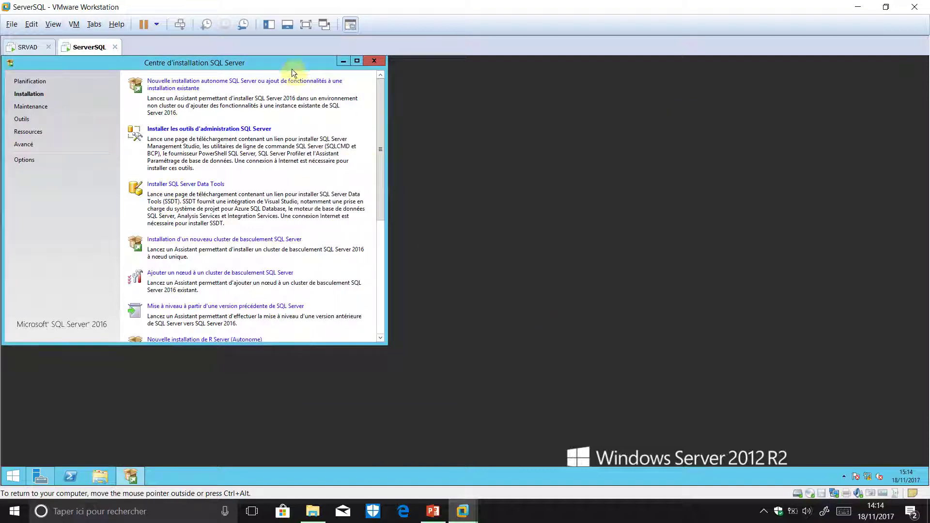
# - Browse the Start screen's application list, then minimize the SQL Server Installation Center
pyautogui.click(13, 476)
pyautogui.click(66, 461)
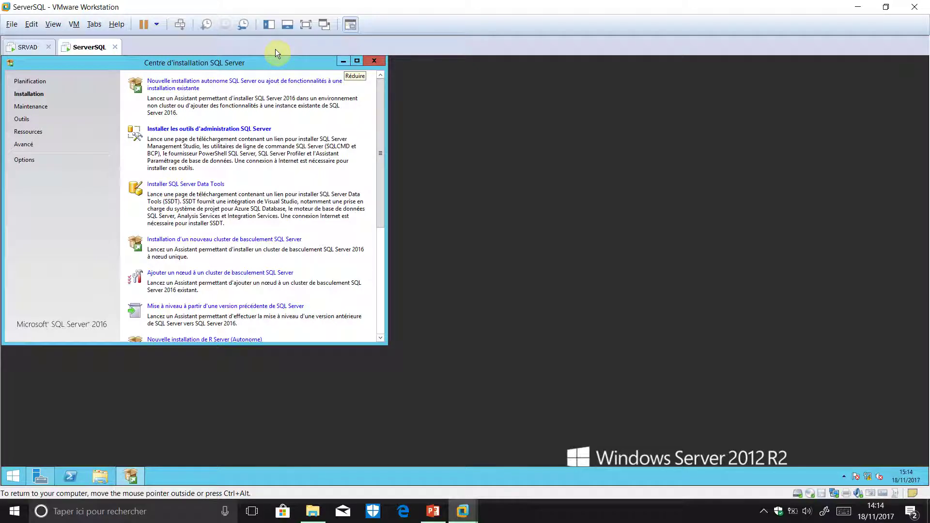
pyautogui.click(344, 61)
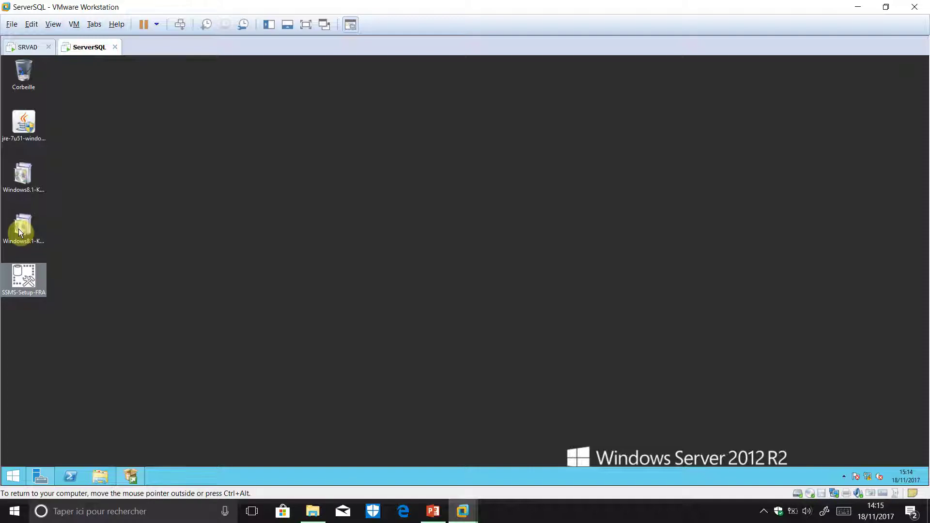
# - Launch the SSMS-Setup-FRA installer, dismiss the restart notice, and pause the screen recording
pyautogui.click(24, 285)
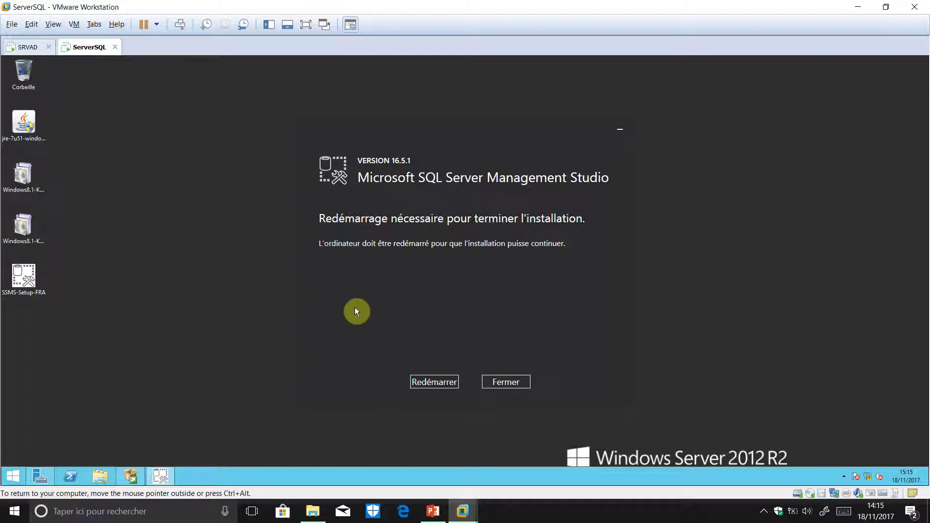
pyautogui.click(442, 383)
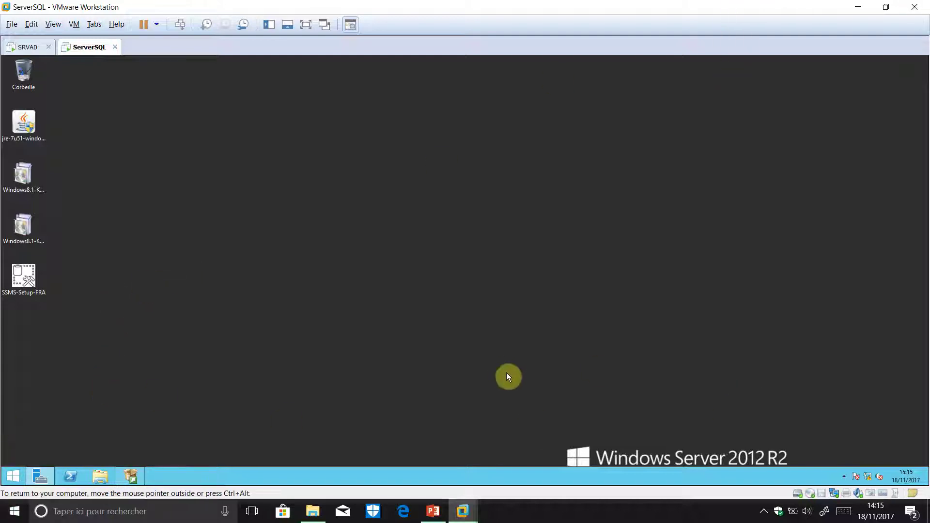
pyautogui.click(763, 512)
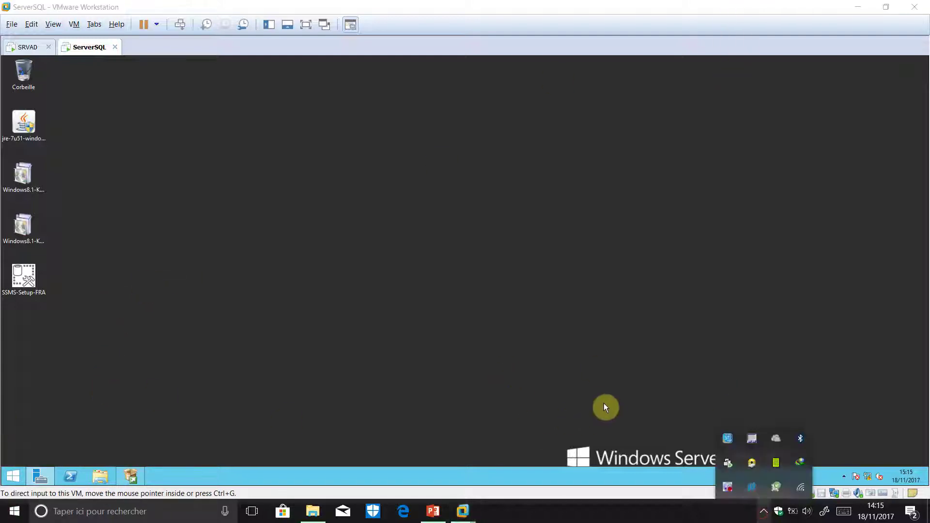
pyautogui.rightClick(728, 487)
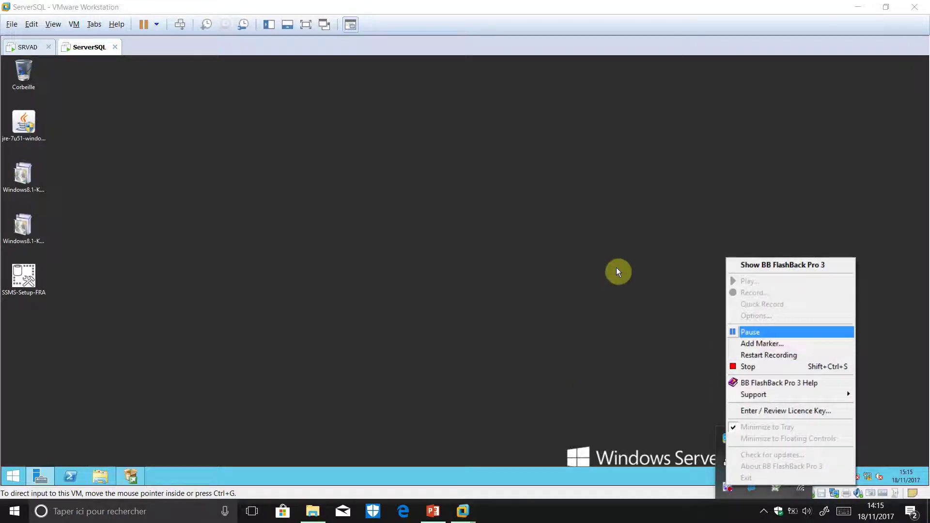
pyautogui.click(748, 330)
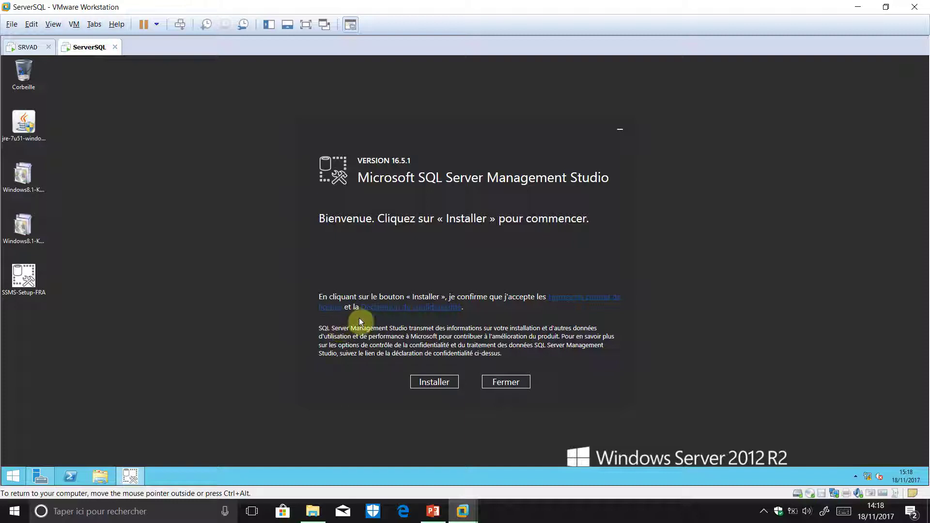
# - Install Management Studio 16.5.1, approving the User Account Control prompt, then open the recorder's menu
pyautogui.click(442, 382)
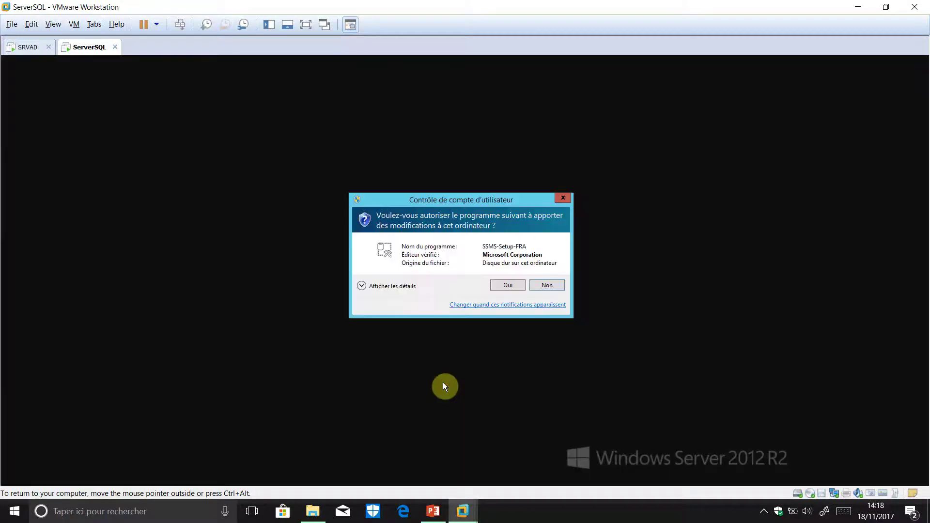
pyautogui.click(508, 285)
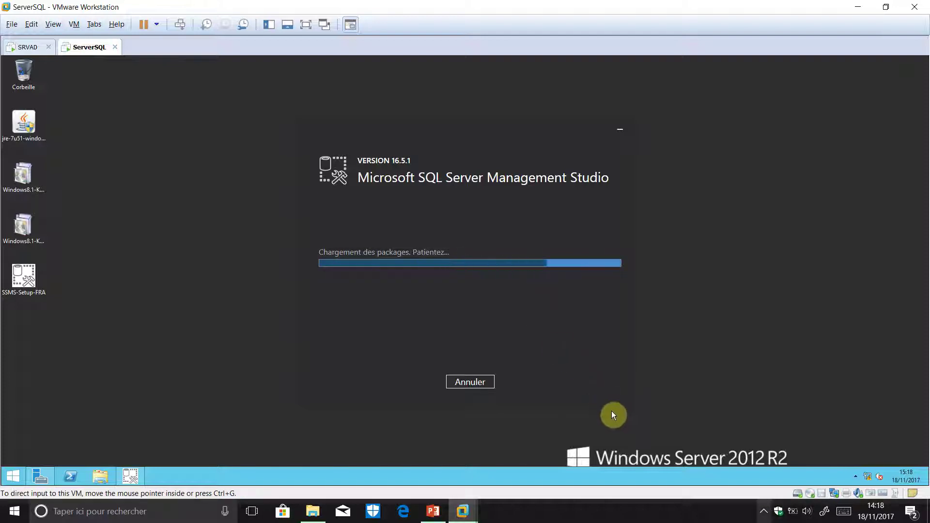
pyautogui.click(765, 513)
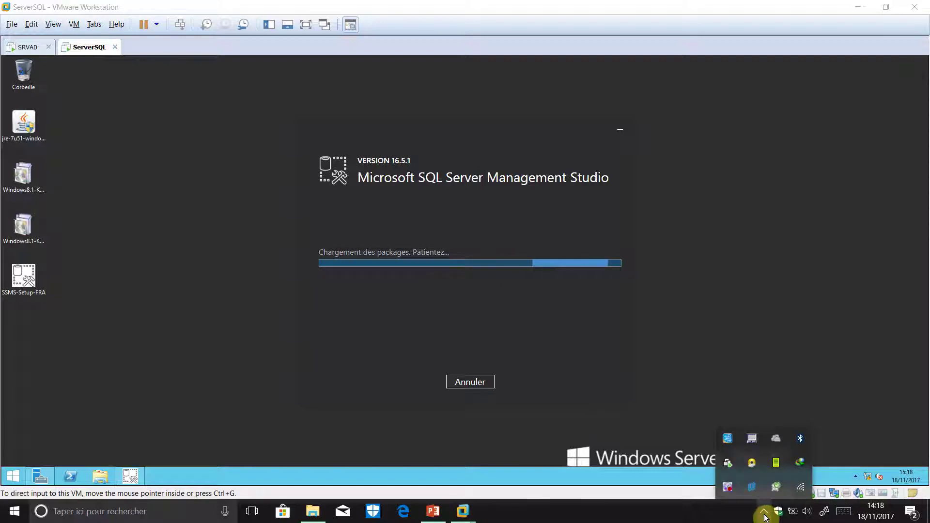
pyautogui.rightClick(731, 490)
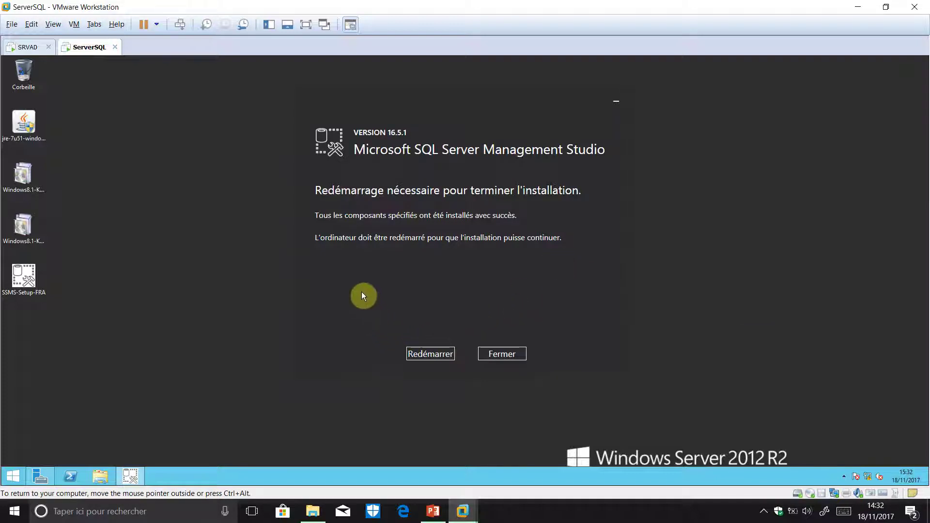
# - Reboot the VM via the SSMS Restart button and the shutdown /r command, then return input to it
pyautogui.click(431, 355)
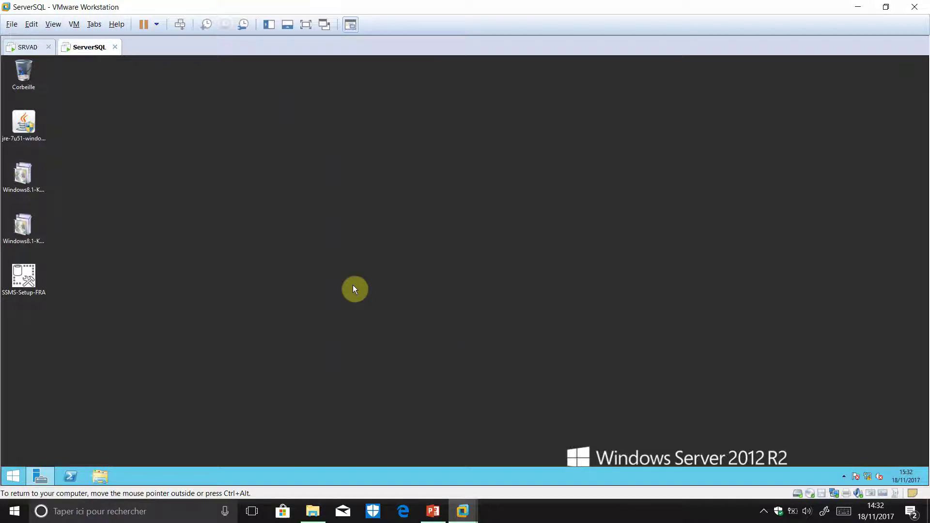
pyautogui.press('super+r')
pyautogui.press('Return')
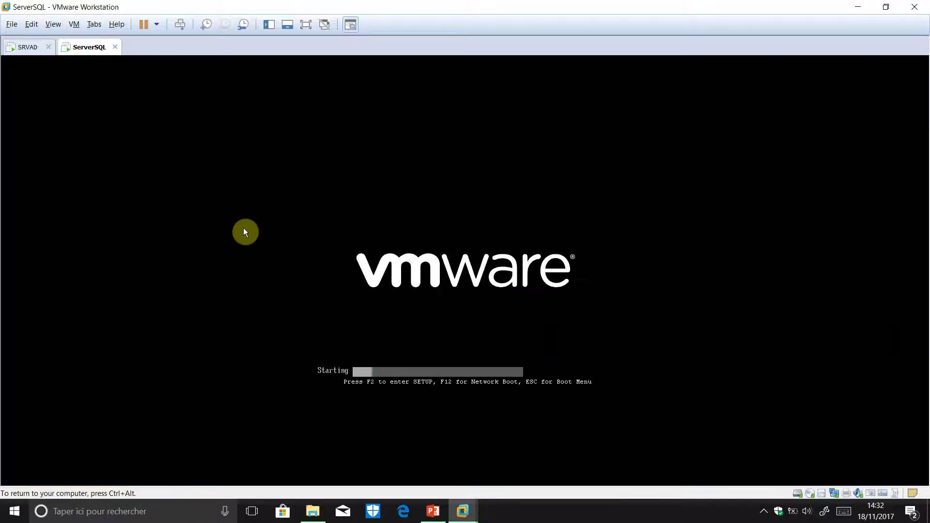
pyautogui.click(344, 253)
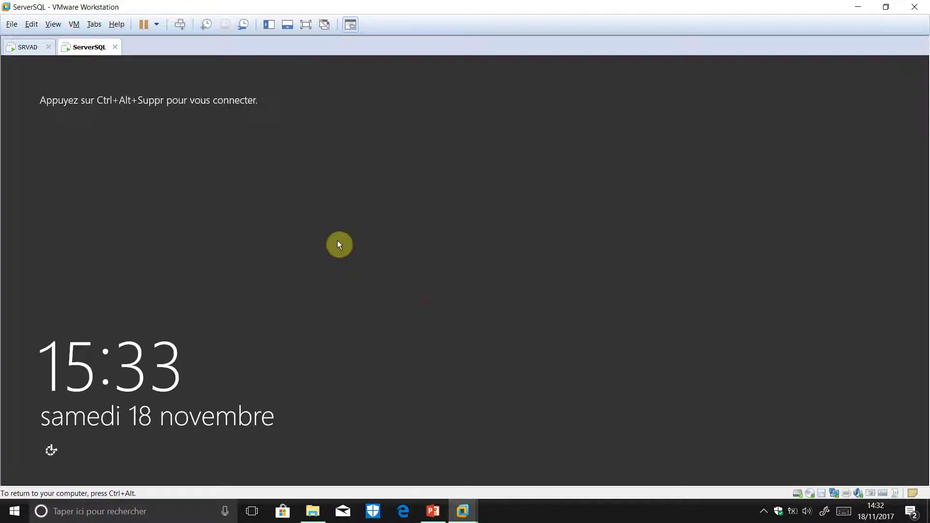
# - Sign in to the ServerSQL VM with the Admin_SQL account password
pyautogui.press('ctrl+alt+Insert')
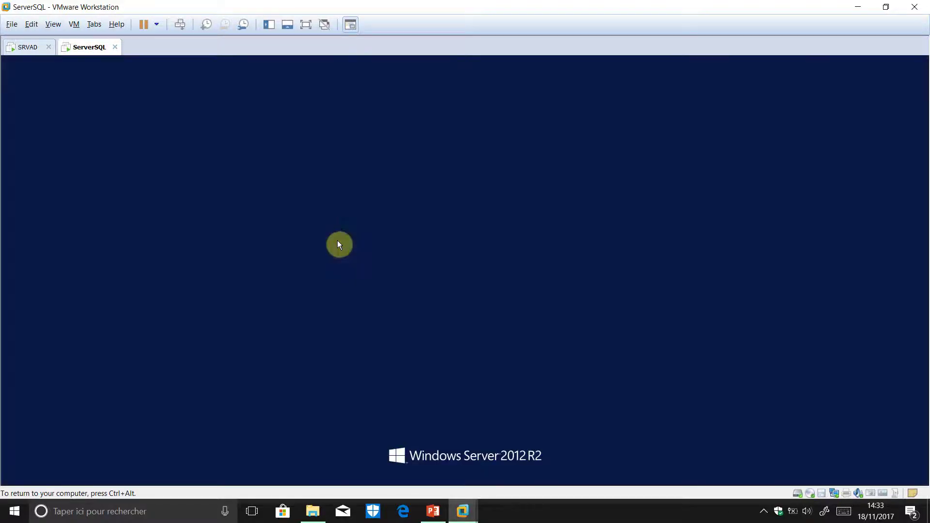
pyautogui.write('Pa$')
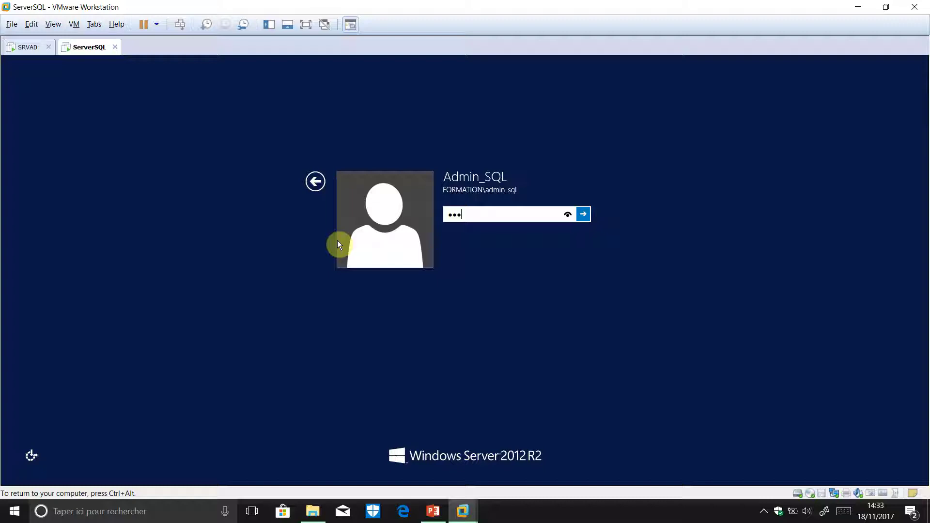
pyautogui.write('$w0rd')
pyautogui.press('Return')
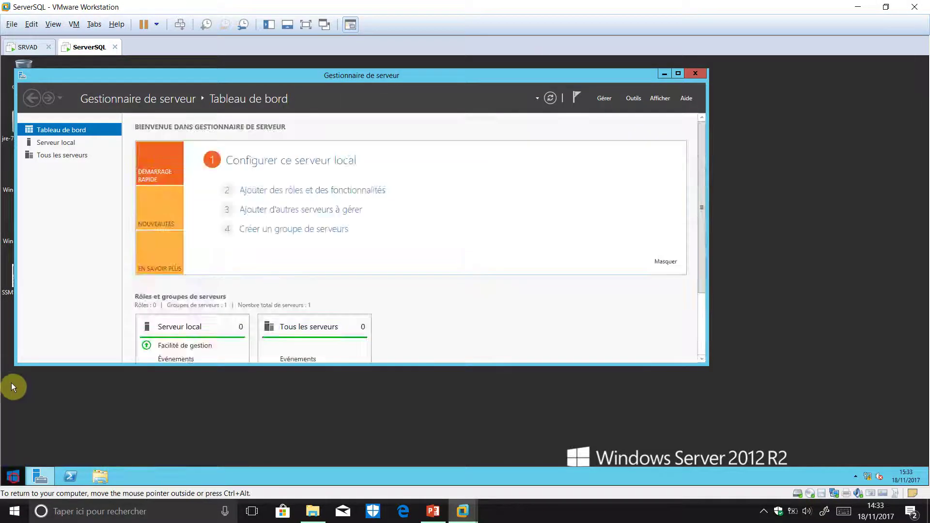
# - Launch SQL Server Management Studio from the Start screen's applications and minimize Server Manager
pyautogui.press('super')
pyautogui.click(65, 461)
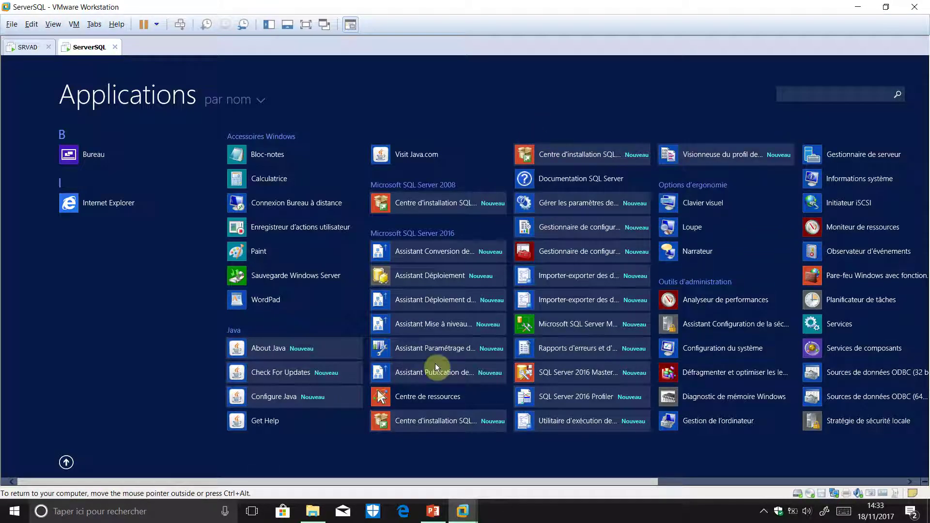
pyautogui.click(488, 260)
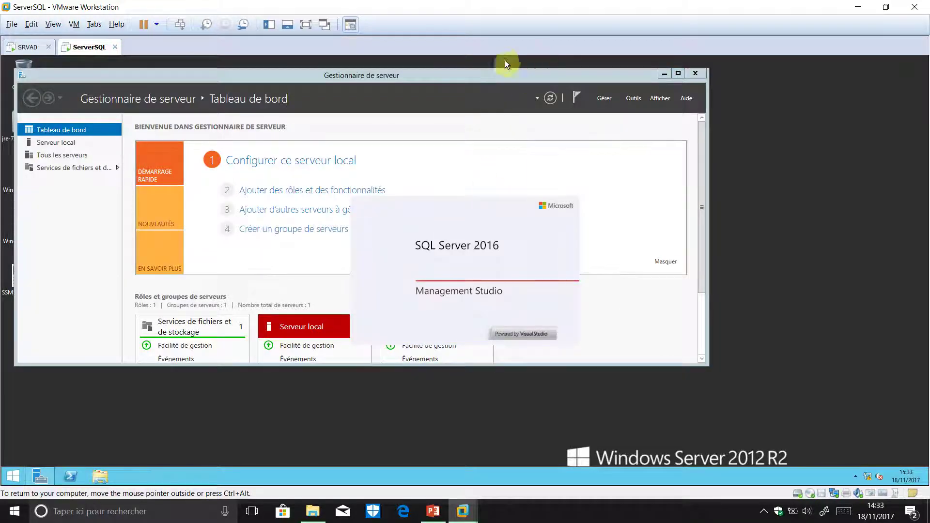
pyautogui.click(665, 73)
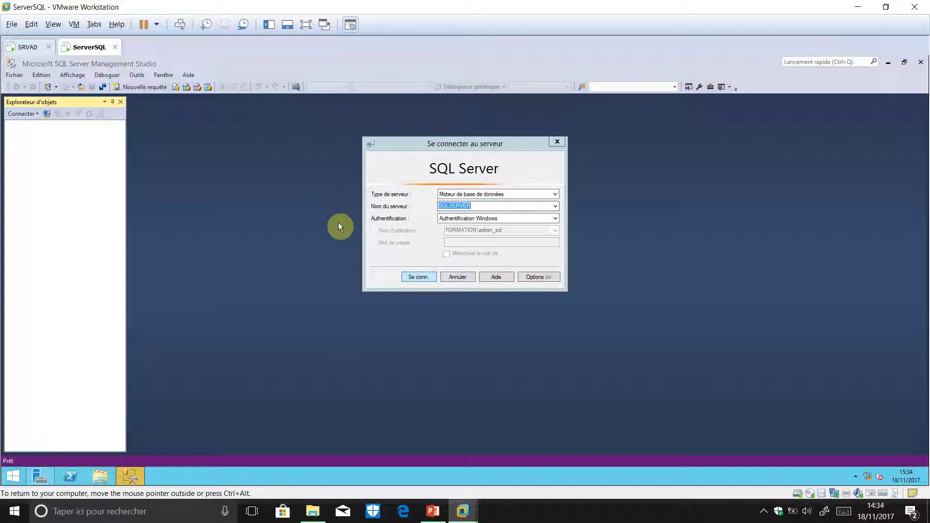
# - Connect to the SQLSERVER engine and open a new SQLQuery1.sql query window against master
pyautogui.click(420, 278)
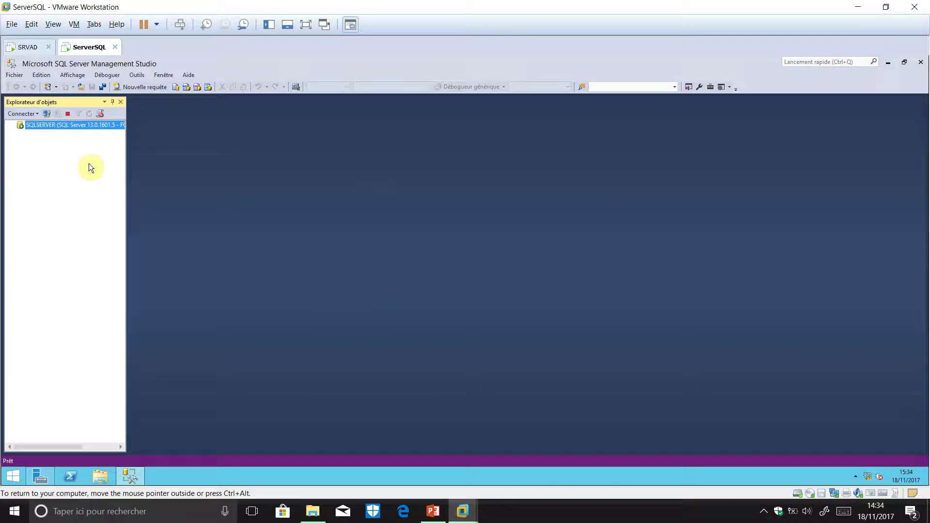
pyautogui.moveTo(127, 208); pyautogui.dragTo(203, 216)
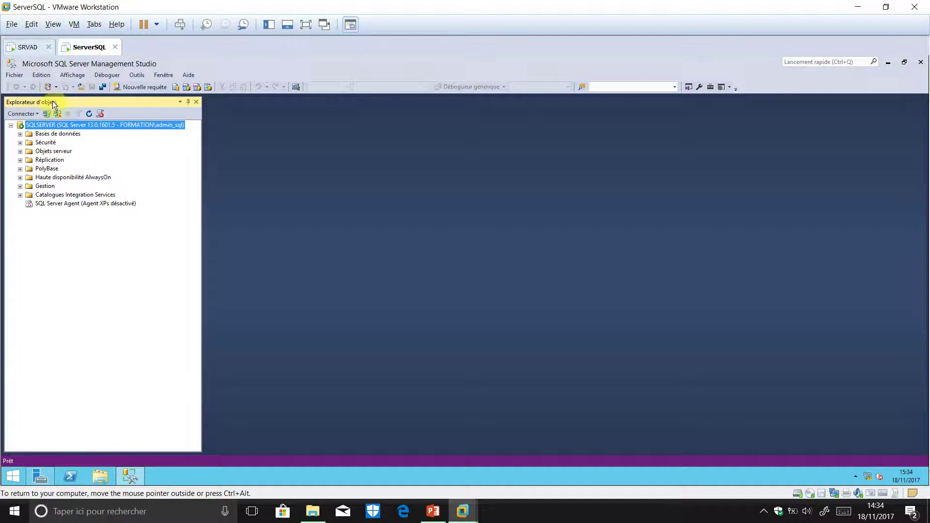
pyautogui.rightClick(66, 125)
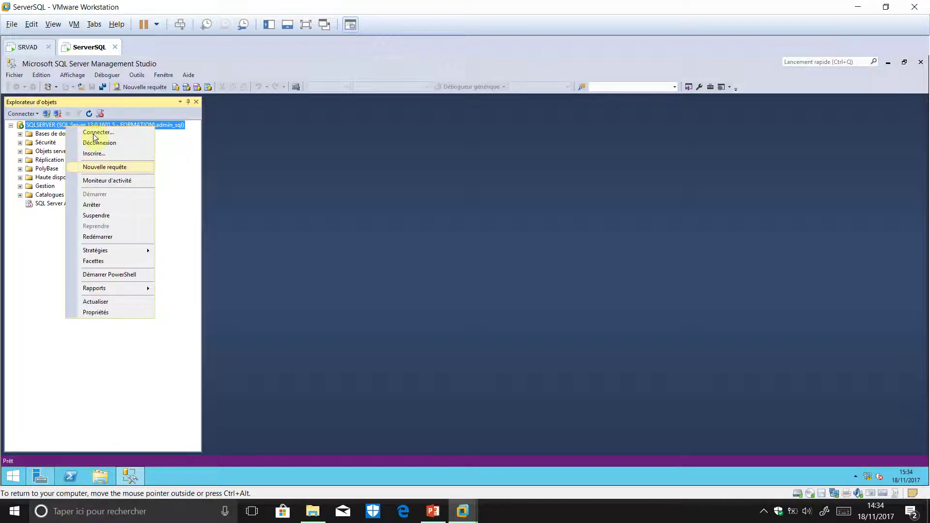
pyautogui.click(115, 167)
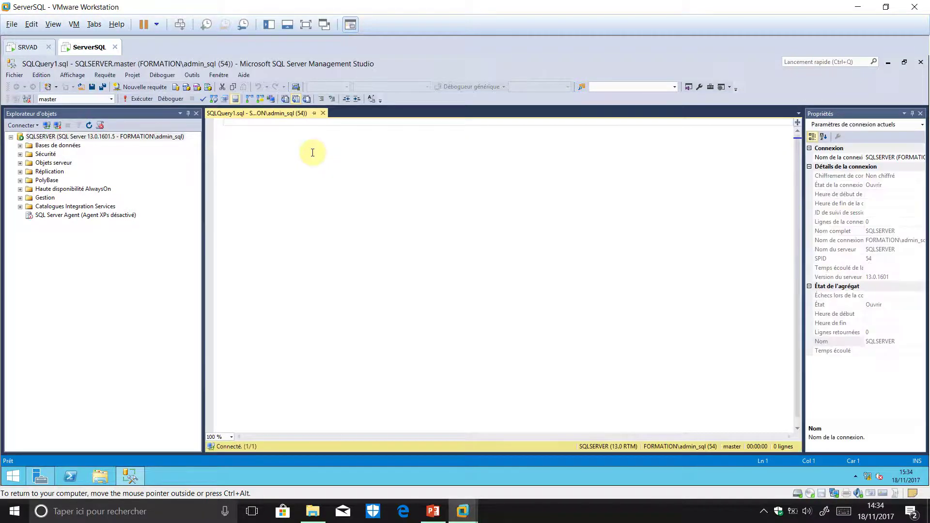
# - Enter 'create database abdelfattah' in the query editor and execute it with F5
pyautogui.write('cre')
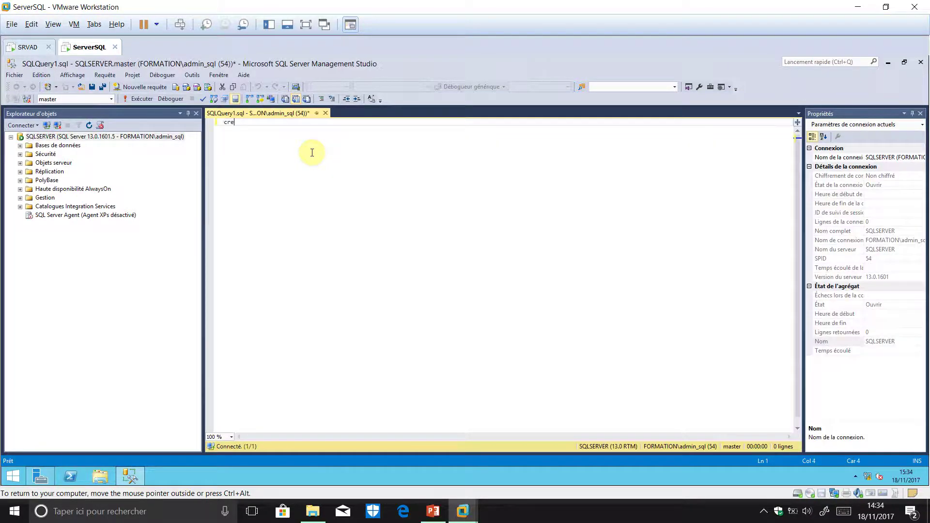
pyautogui.write('ate database')
pyautogui.hotkey('ctrl', 'alt')
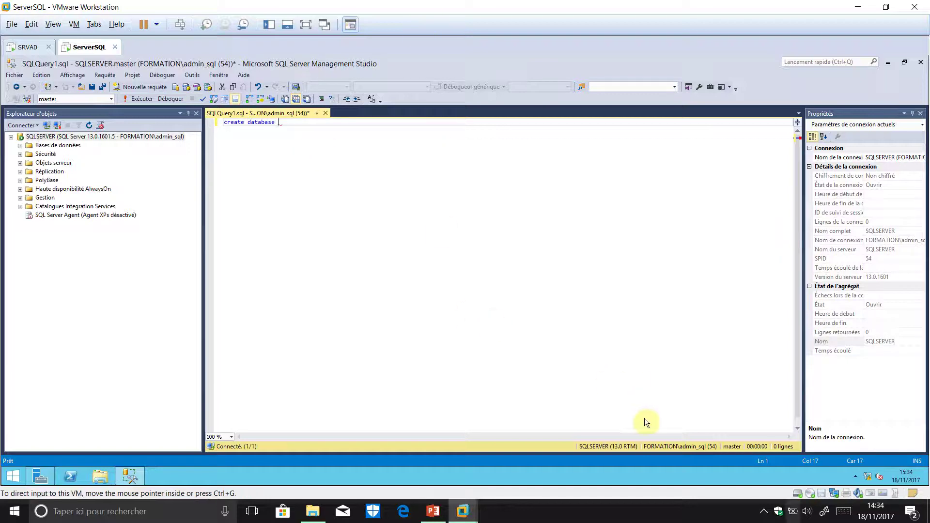
pyautogui.click(765, 512)
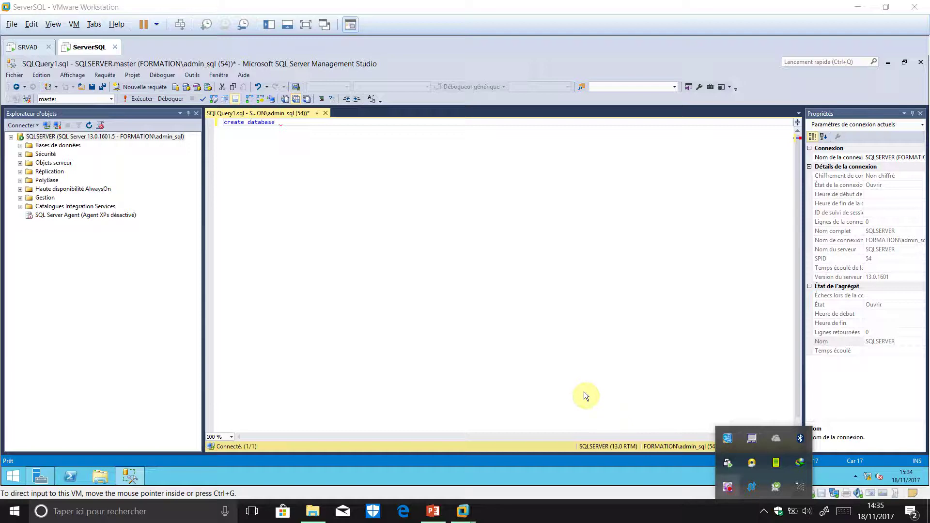
pyautogui.rightClick(729, 488)
pyautogui.click(777, 336)
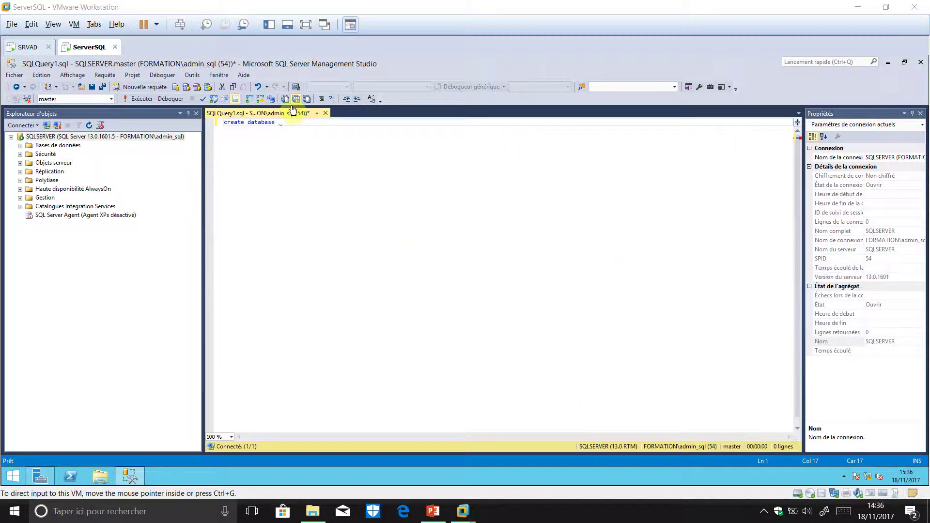
pyautogui.click(368, 122)
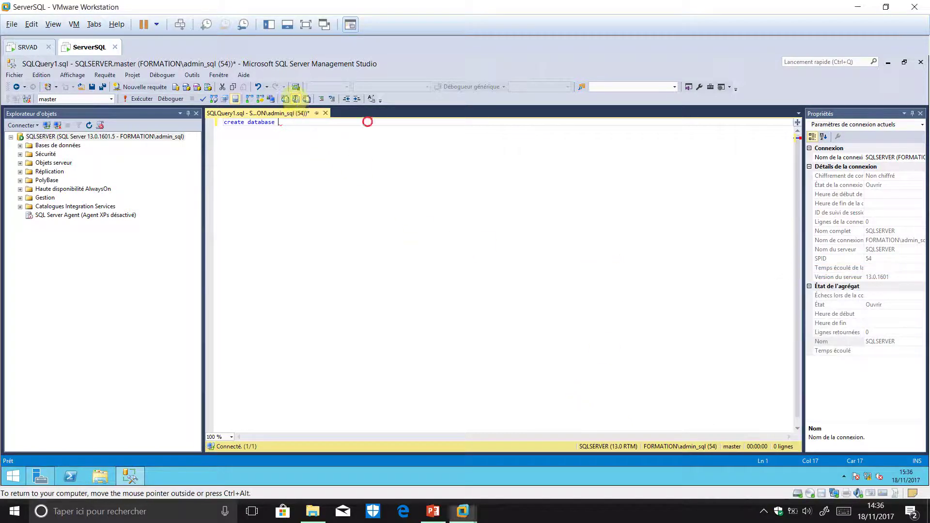
pyautogui.write('abdelfattah')
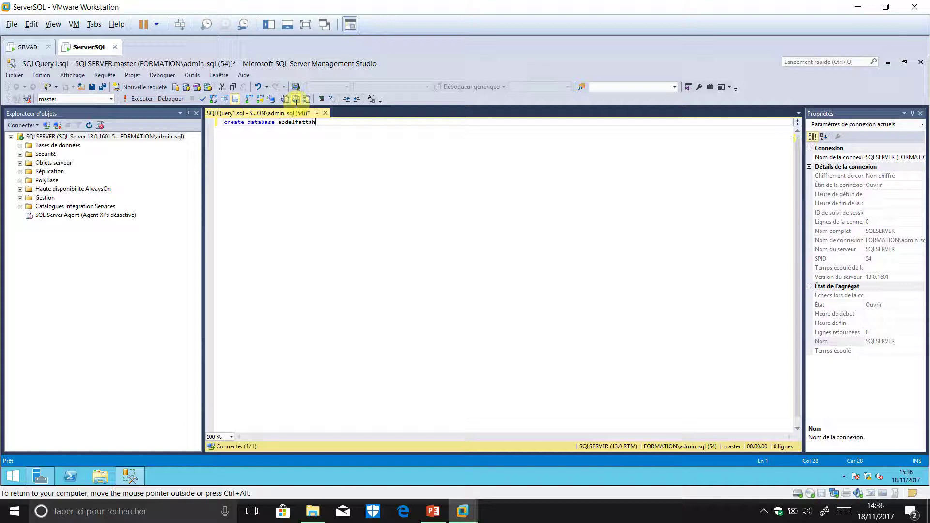
pyautogui.press('F5')
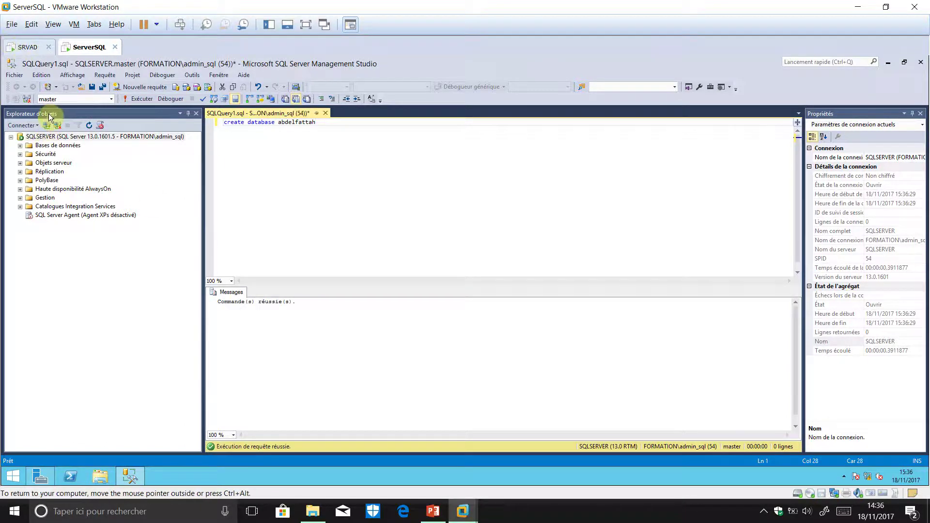
# - Refresh and expand the Databases folder, then select the new abdelfattah database
pyautogui.rightClick(57, 145)
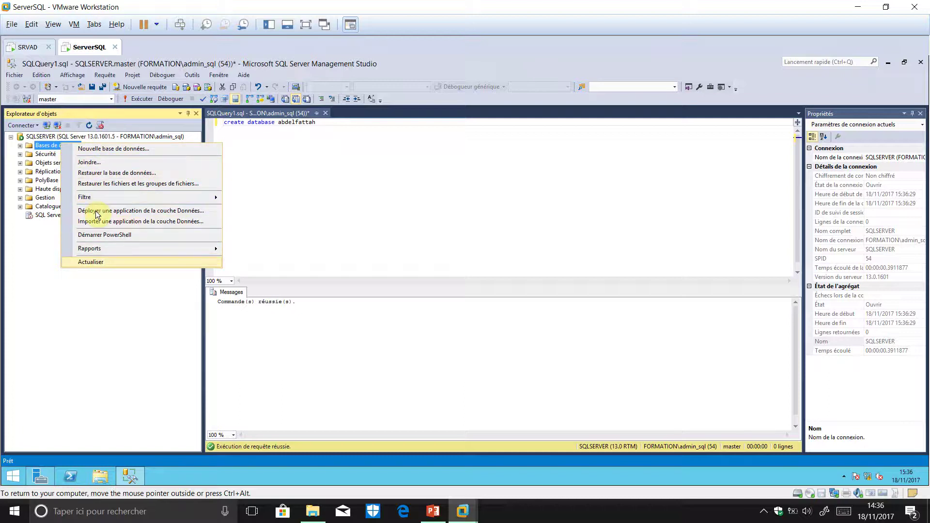
pyautogui.click(118, 262)
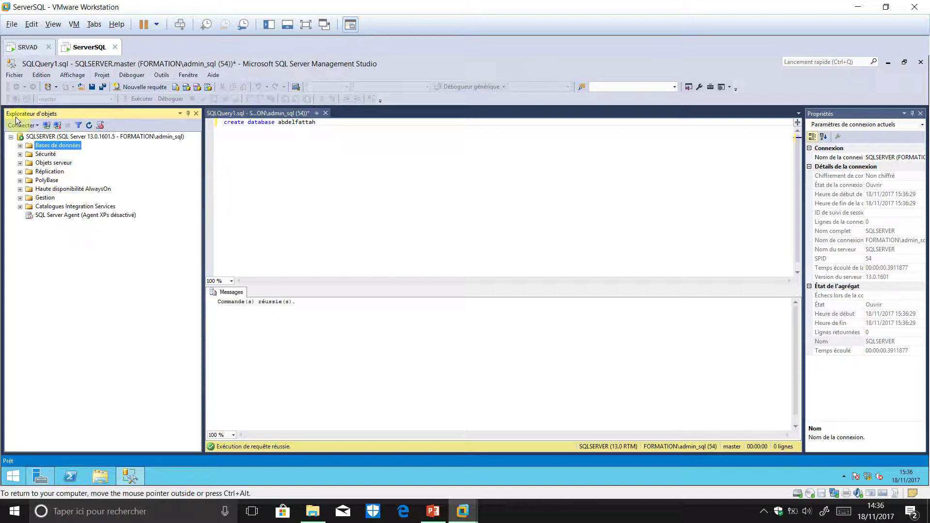
pyautogui.click(20, 145)
pyautogui.click(59, 172)
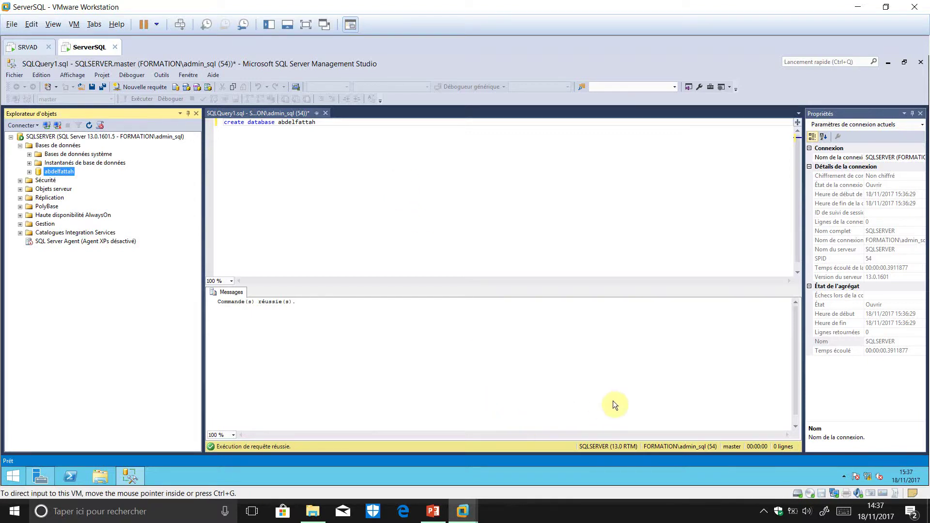
pyautogui.click(764, 511)
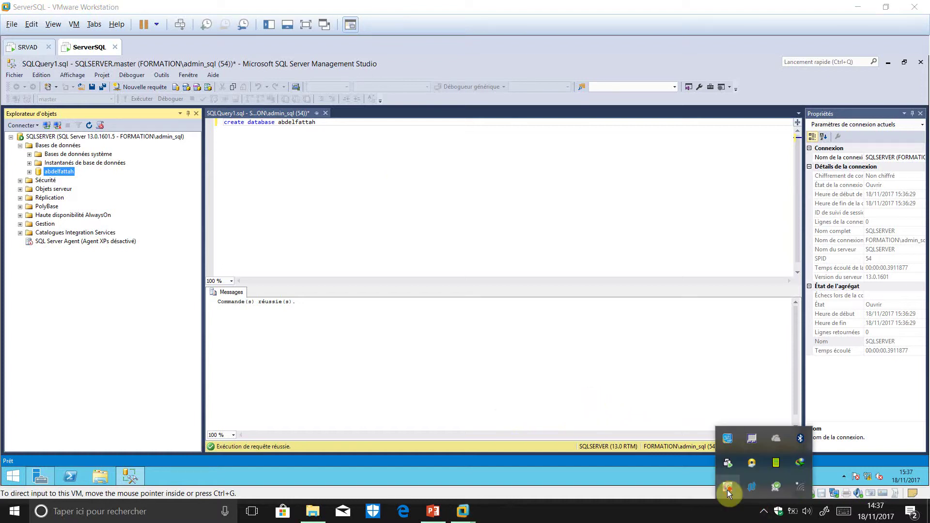